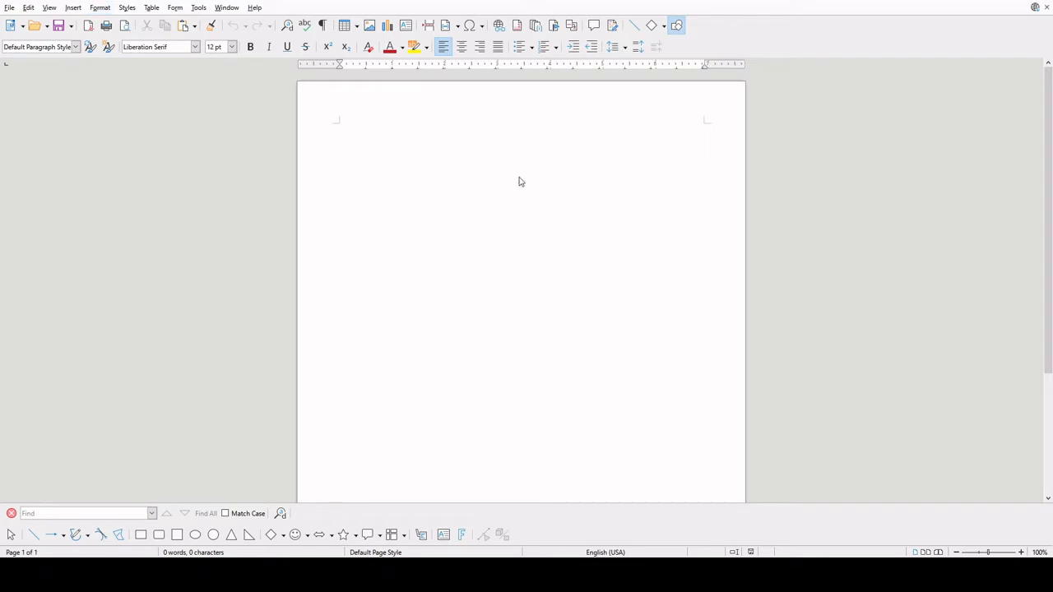
# - Format the blank page with two columns and add a page header
pyautogui.click(462, 195)
pyautogui.click(653, 421)
pyautogui.click(371, 132)
pyautogui.press('Return')
pyautogui.press('Return')
pyautogui.press('Return')
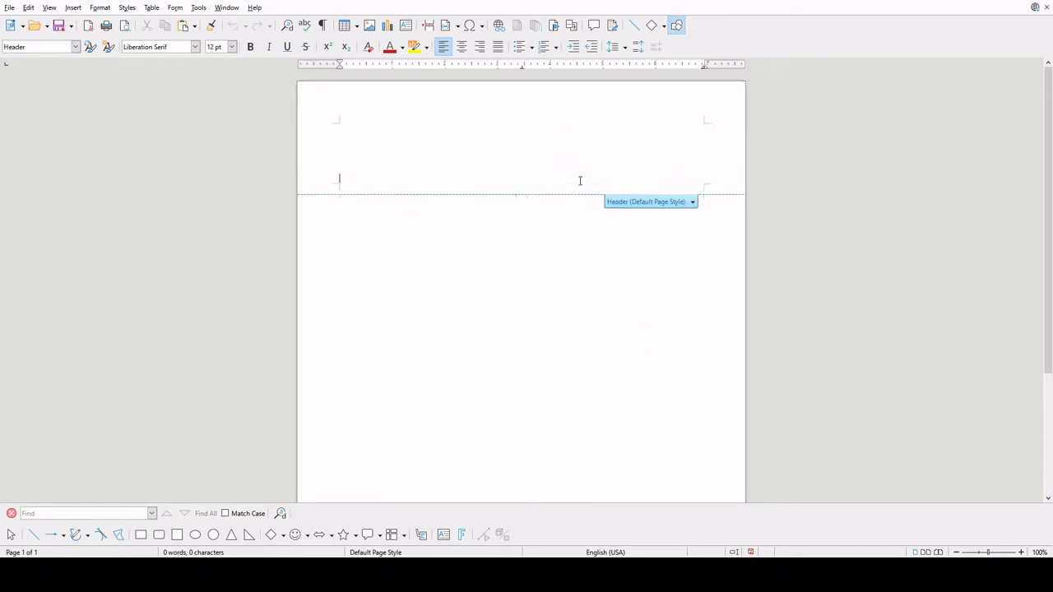
pyautogui.press('BackSpace')
pyautogui.press('BackSpace')
pyautogui.press('BackSpace')
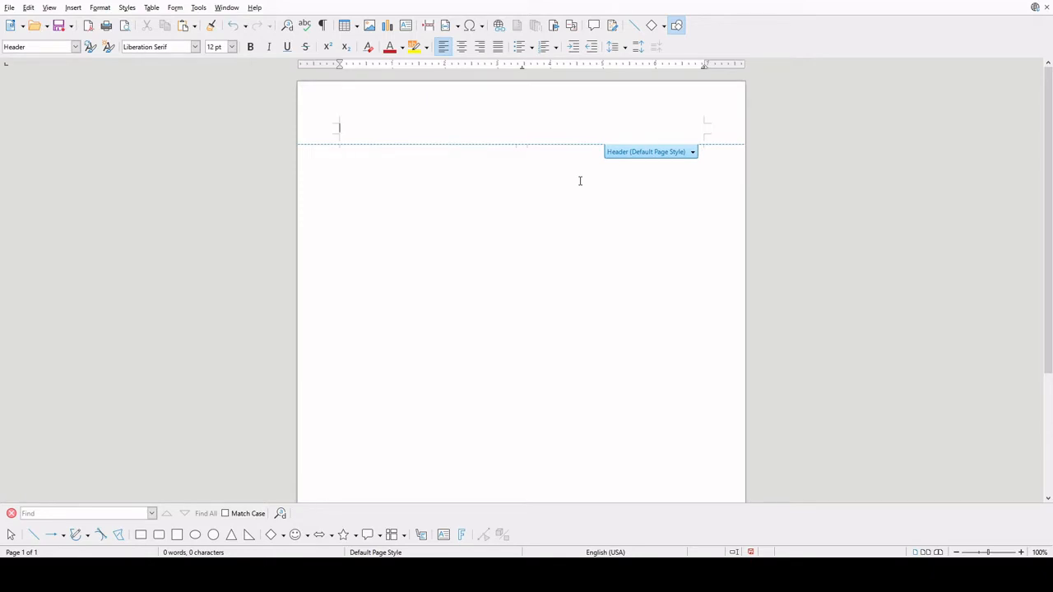
# - Fill the header with three placeholder lines: COMPANY NAME, WRITER and BLAH BLAH
pyautogui.write('COMPANY')
pyautogui.press('BackSpace')
pyautogui.press('BackSpace')
pyautogui.press('BackSpace')
pyautogui.write('ANY')
pyautogui.write('NAME')
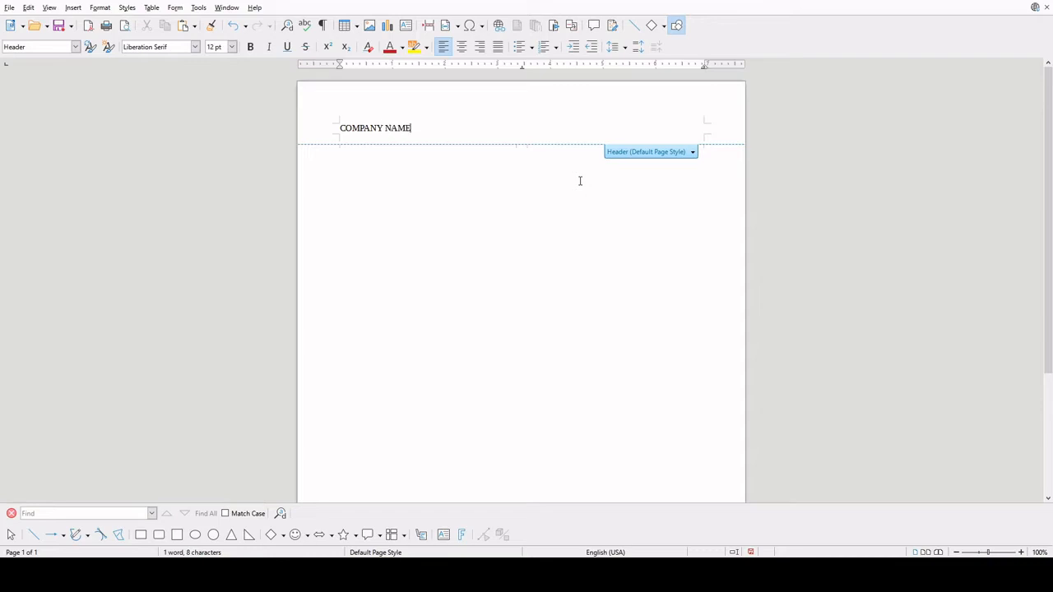
pyautogui.press('Return')
pyautogui.write('WRITER')
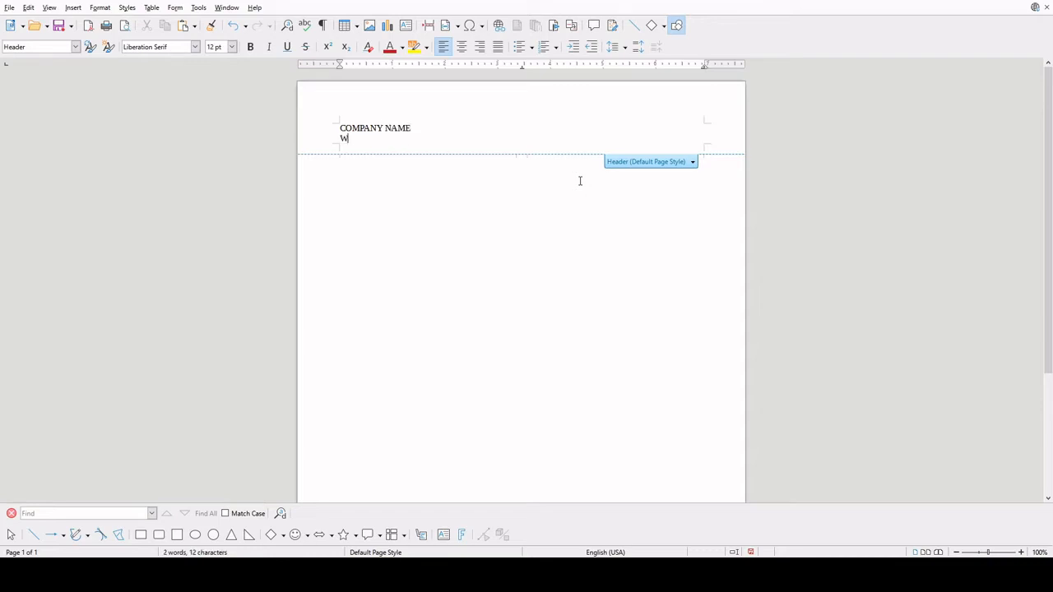
pyautogui.press('Return')
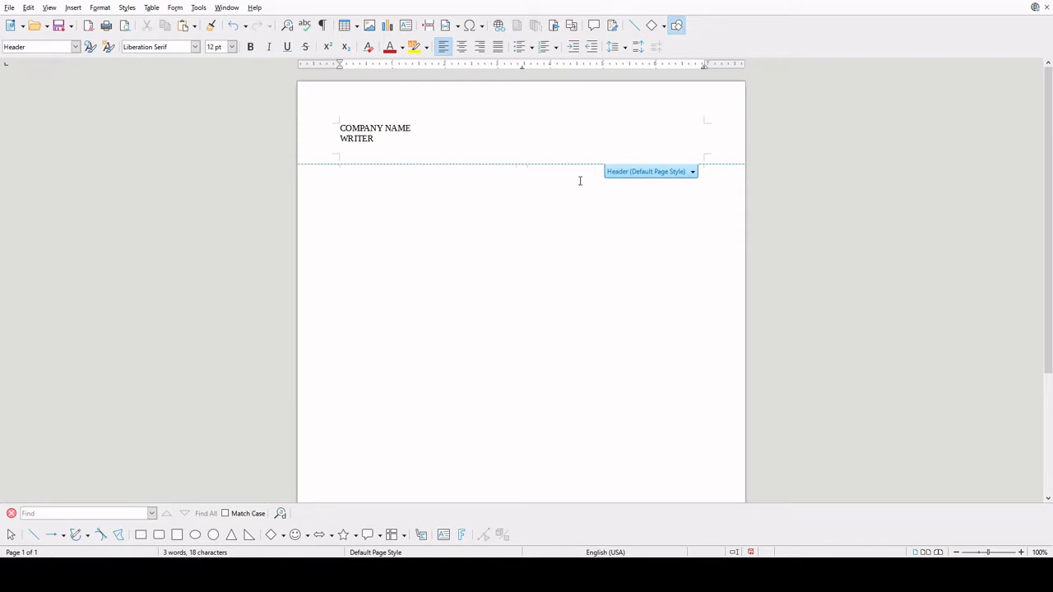
pyautogui.write('BLAH BLAH')
pyautogui.click(450, 178)
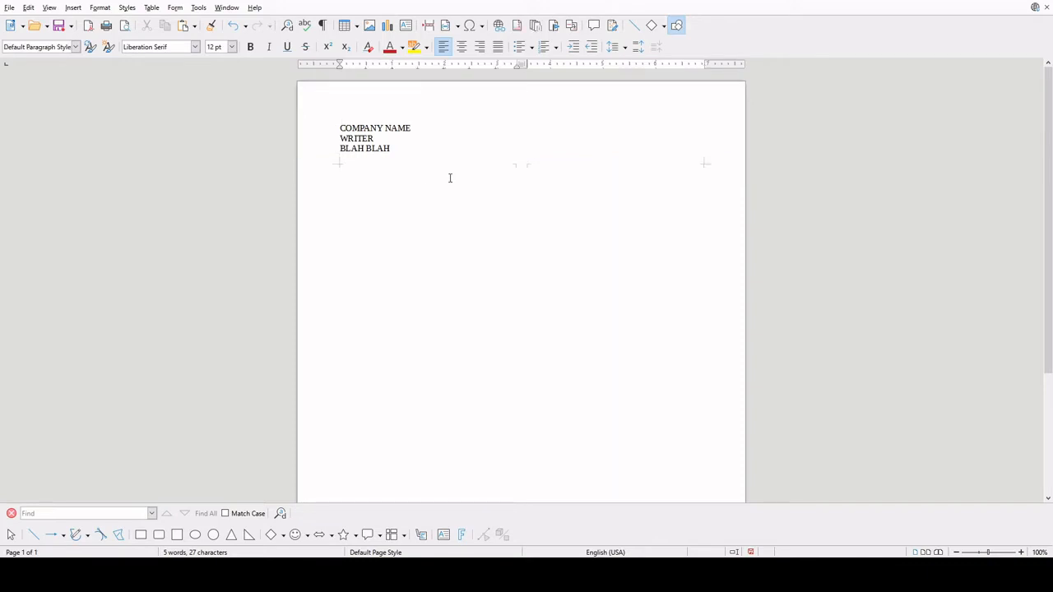
# - Center the first body line and enter the heading "Visual" in the first column
pyautogui.click(429, 152)
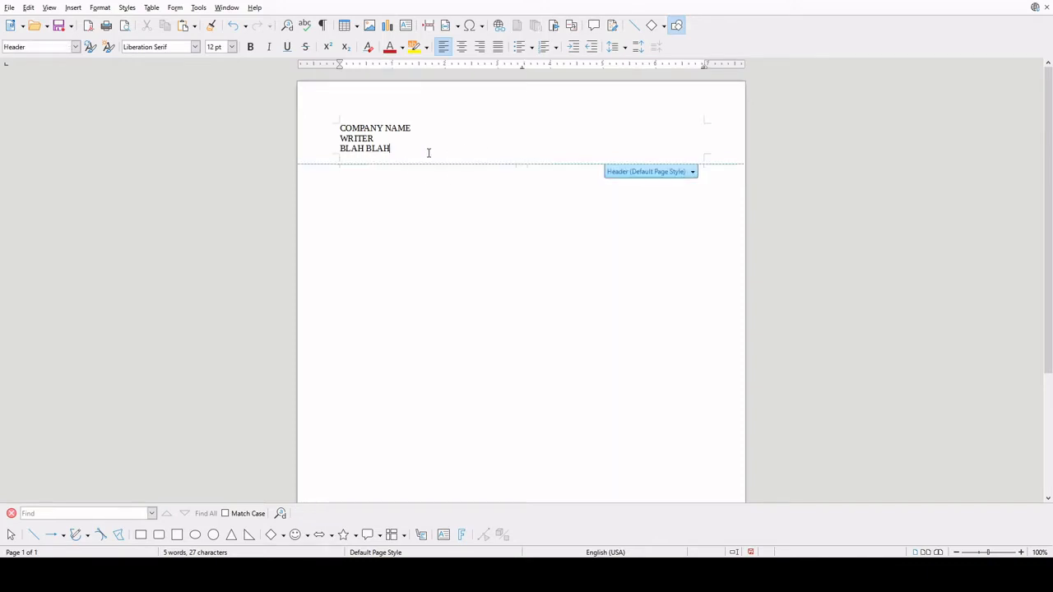
pyautogui.hotkey('ctrl', 'a')
pyautogui.click(376, 183)
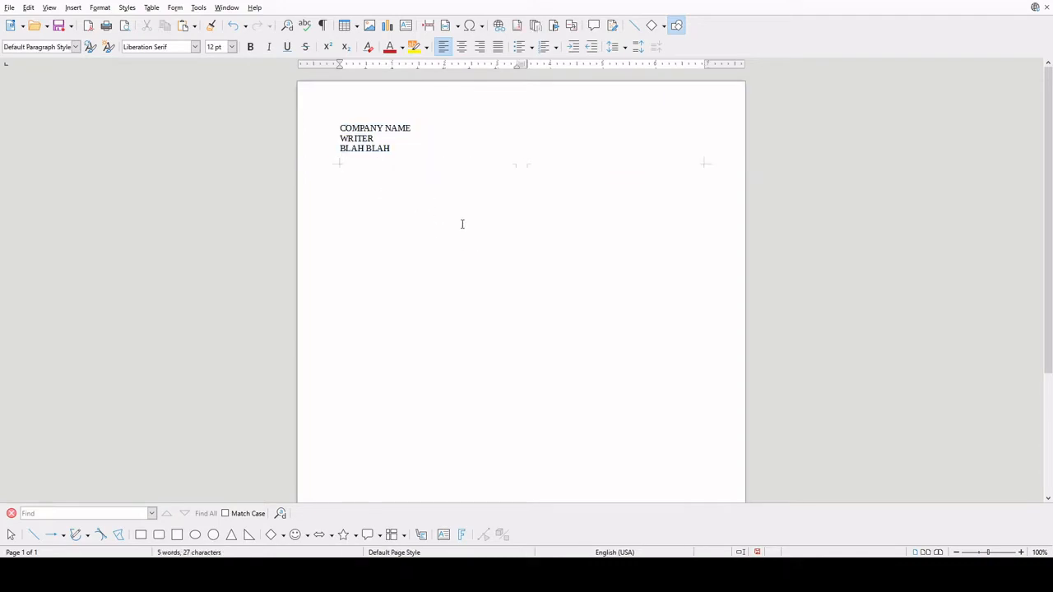
pyautogui.click(461, 46)
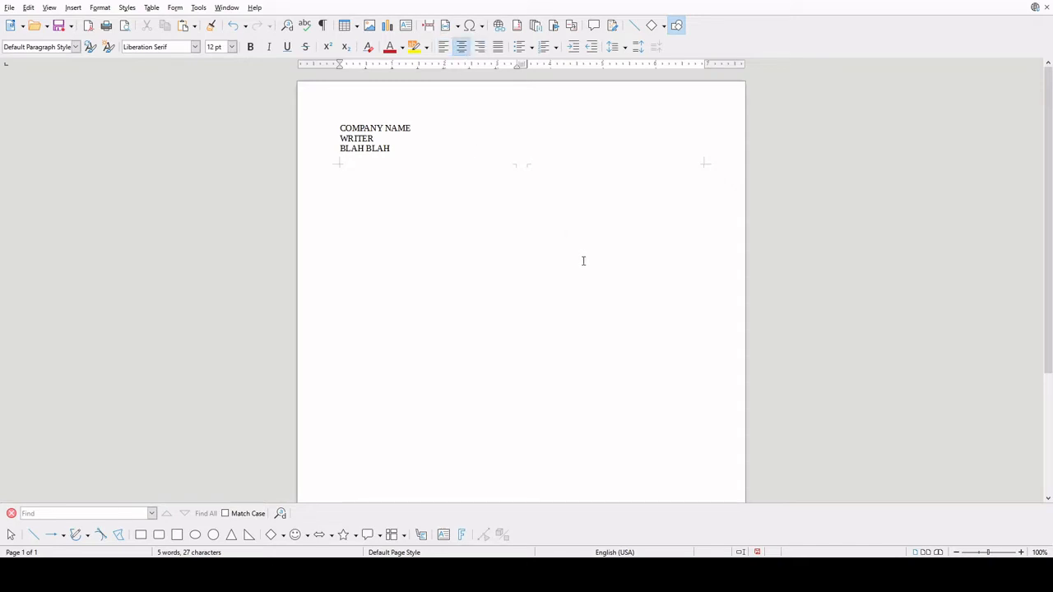
pyautogui.write('Visual')
# - Insert blank lines below the "Visual" heading until the insertion point reaches the top of the second column
pyautogui.press('Return')
pyautogui.press('Return')
pyautogui.press('Return')
pyautogui.press('Return')
pyautogui.press('Return')
pyautogui.press('Return')
pyautogui.press('Return')
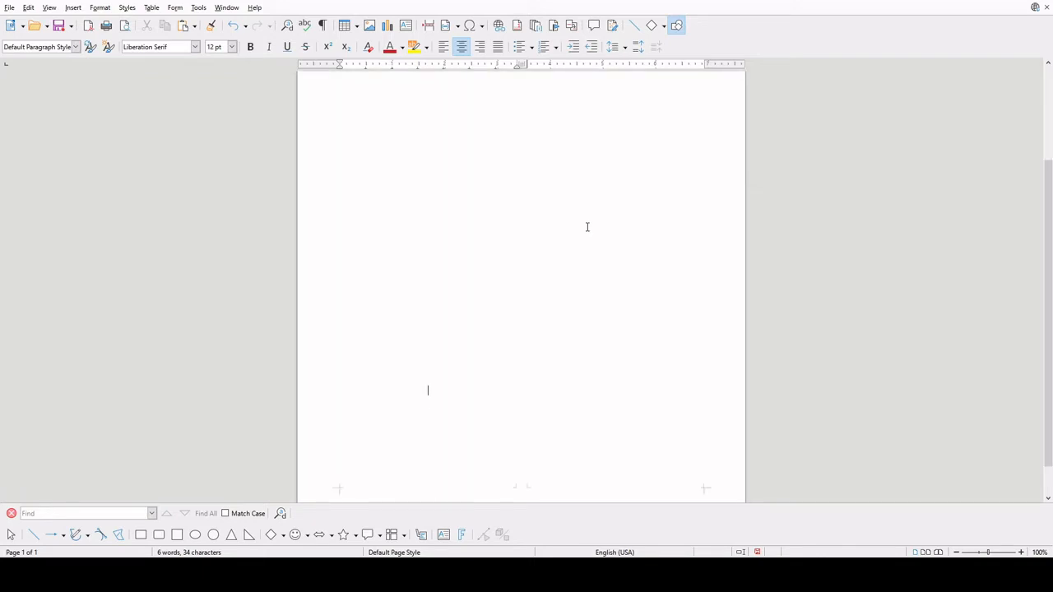
pyautogui.press('BackSpace')
pyautogui.press('BackSpace')
pyautogui.press('BackSpace')
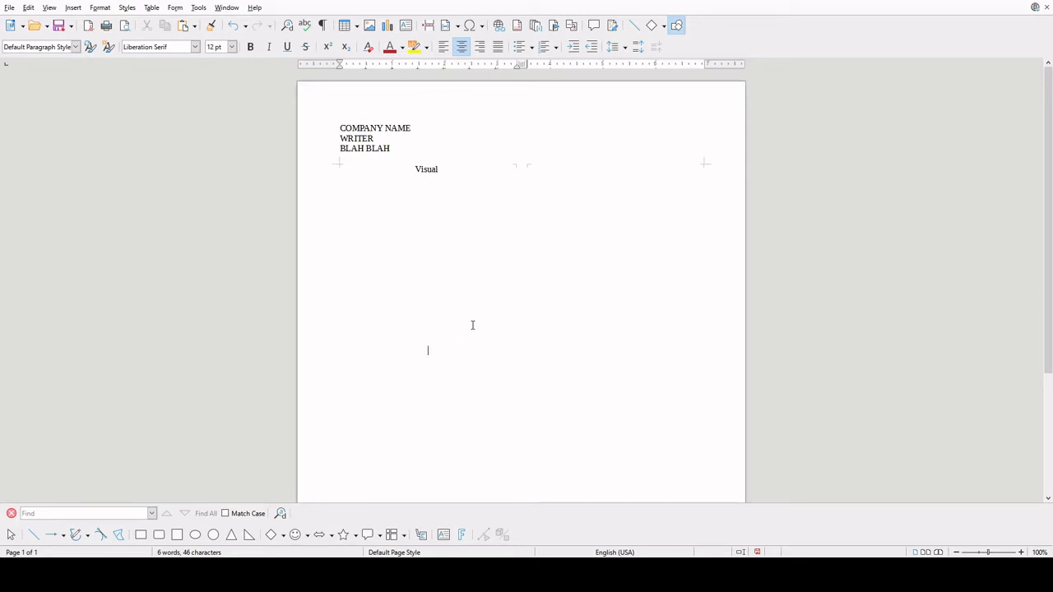
pyautogui.press('Return')
pyautogui.press('Return')
pyautogui.press('Return')
pyautogui.press('Return')
pyautogui.press('Return')
pyautogui.press('Return')
pyautogui.press('Return')
pyautogui.press('Return')
pyautogui.press('Return')
pyautogui.press('Return')
pyautogui.press('Return')
pyautogui.press('Return')
pyautogui.press('Return')
pyautogui.press('Return')
pyautogui.press('Return')
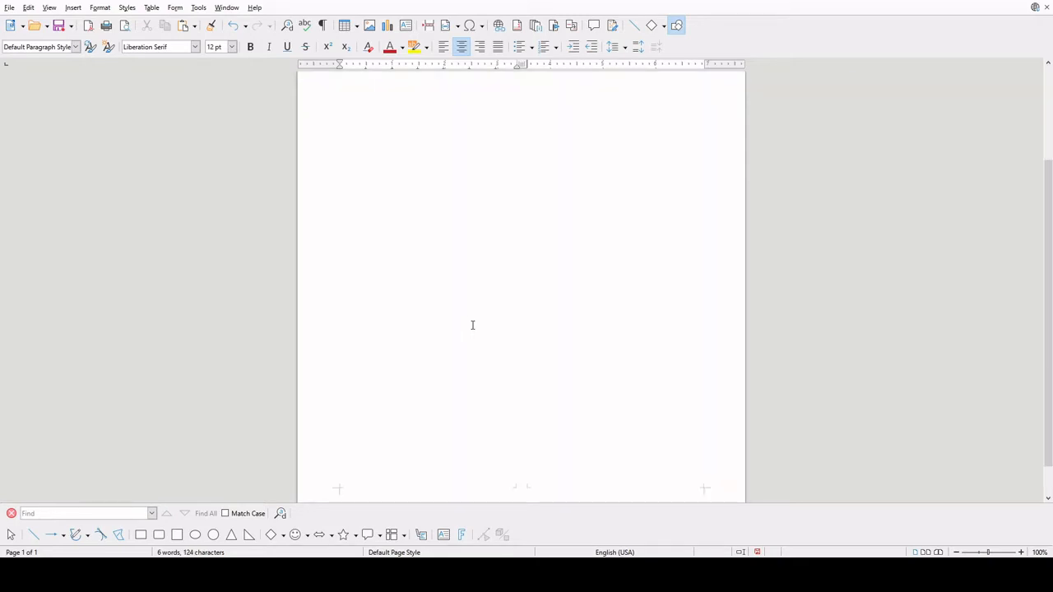
pyautogui.press('Return')
pyautogui.press('Return')
pyautogui.press('Return')
pyautogui.press('Return')
pyautogui.press('Return')
pyautogui.press('Return')
pyautogui.press('Return')
pyautogui.press('Return')
pyautogui.press('Return')
pyautogui.press('Up')
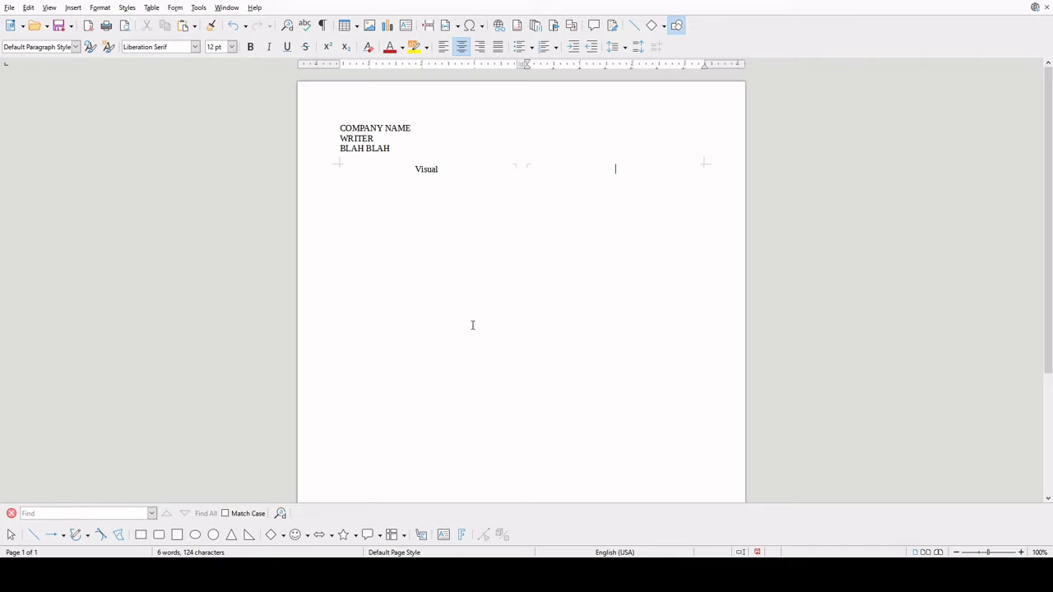
# - Enter the centered heading "Audio" at the top of the second column
pyautogui.write('aUDIO')
pyautogui.press('BackSpace')
pyautogui.press('BackSpace')
pyautogui.press('BackSpace')
pyautogui.press('BackSpace')
pyautogui.press('BackSpace')
pyautogui.write('Audio')
# - Delete a large block of the blank lines below the "Visual" heading
pyautogui.click(430, 178)
pyautogui.moveTo(454, 415); pyautogui.dragTo(389, 180)
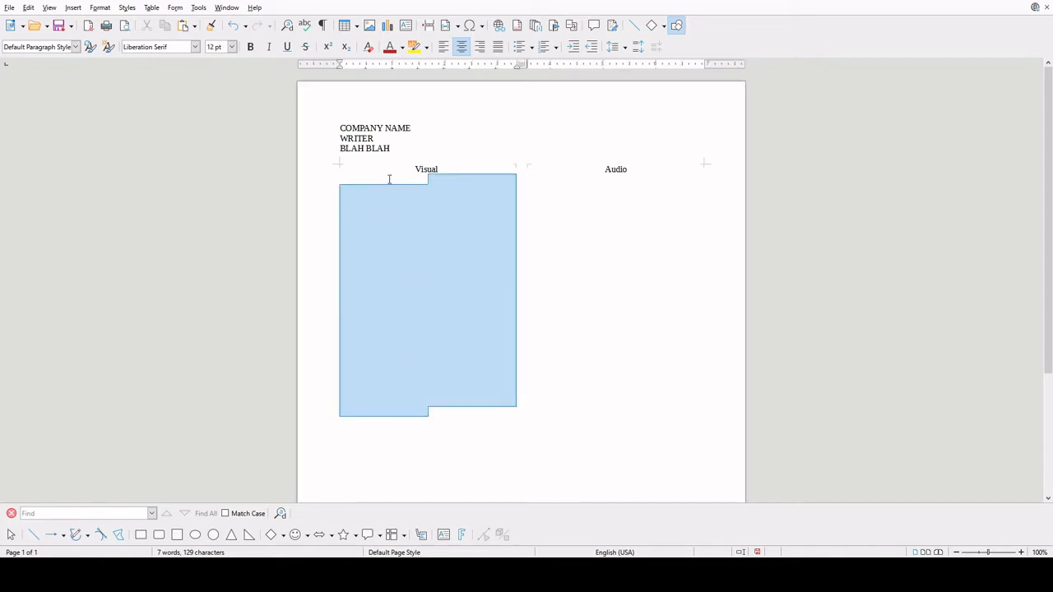
pyautogui.press('Delete')
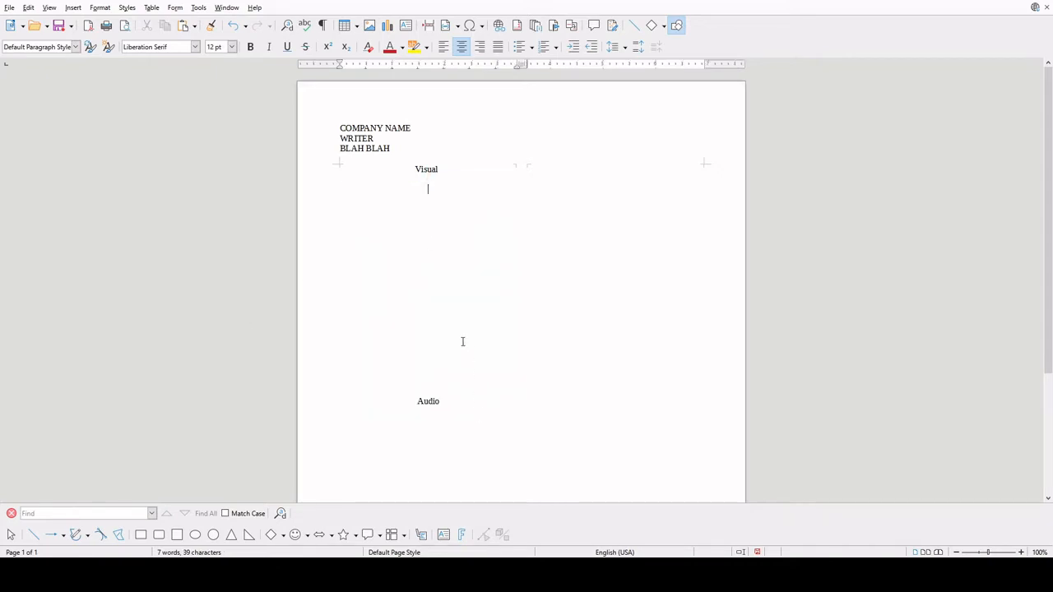
# - Insert blank lines below "Visual" until the "Audio" heading is back at the top of the second column
pyautogui.press('Return')
pyautogui.press('Return')
pyautogui.press('Return')
pyautogui.press('Return')
pyautogui.press('Return')
pyautogui.press('Return')
pyautogui.press('Return')
pyautogui.press('Return')
pyautogui.press('Return')
pyautogui.press('Return')
pyautogui.press('Return')
pyautogui.press('Return')
pyautogui.press('Return')
pyautogui.press('Return')
pyautogui.press('Return')
pyautogui.press('Return')
pyautogui.press('Return')
pyautogui.press('Return')
pyautogui.press('Return')
pyautogui.press('Return')
pyautogui.press('Return')
pyautogui.press('Return')
pyautogui.press('Return')
pyautogui.press('Return')
pyautogui.press('Return')
pyautogui.press('Return')
pyautogui.press('Return')
pyautogui.press('BackSpace')
pyautogui.press('BackSpace')
pyautogui.press('BackSpace')
pyautogui.press('BackSpace')
pyautogui.press('BackSpace')
pyautogui.press('BackSpace')
pyautogui.scroll(-1, 458, 229)
pyautogui.scroll(10, 500, 293)
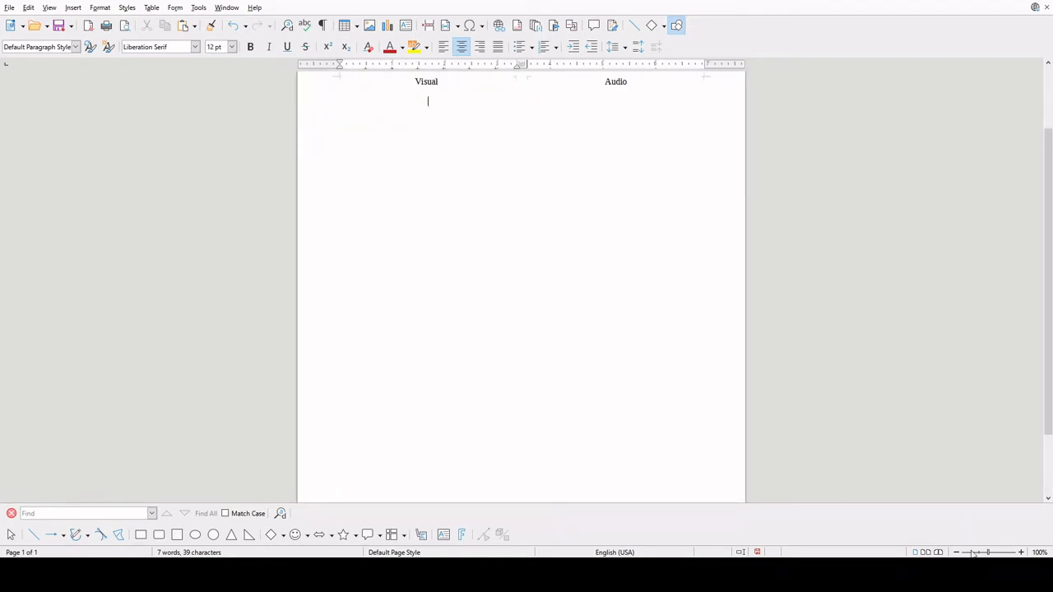
pyautogui.keyDown('ctrl'); pyautogui.scroll(-3, 500, 293); pyautogui.keyUp('ctrl')
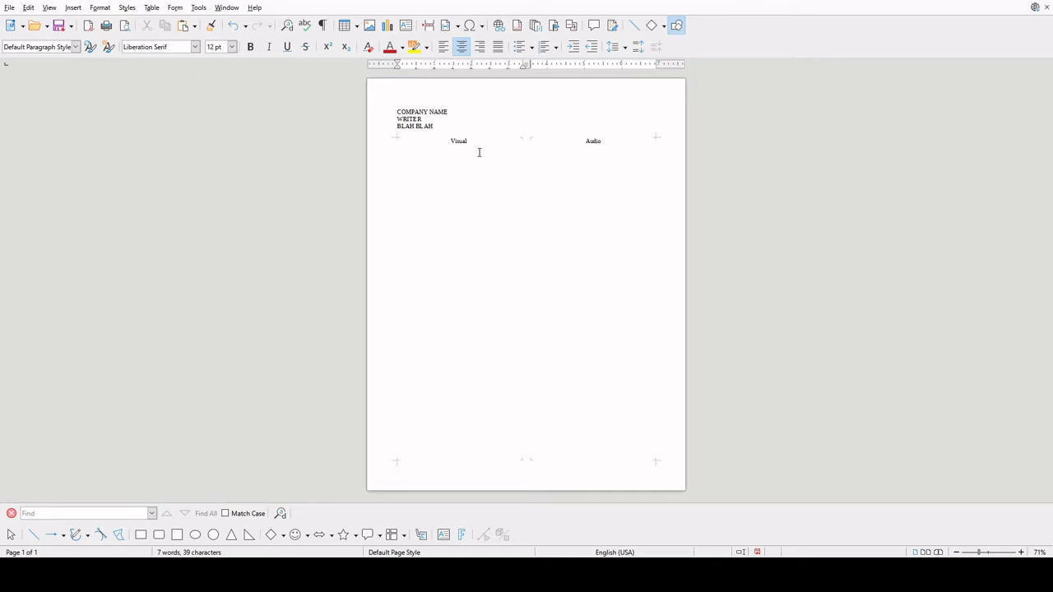
pyautogui.doubleClick(596, 142)
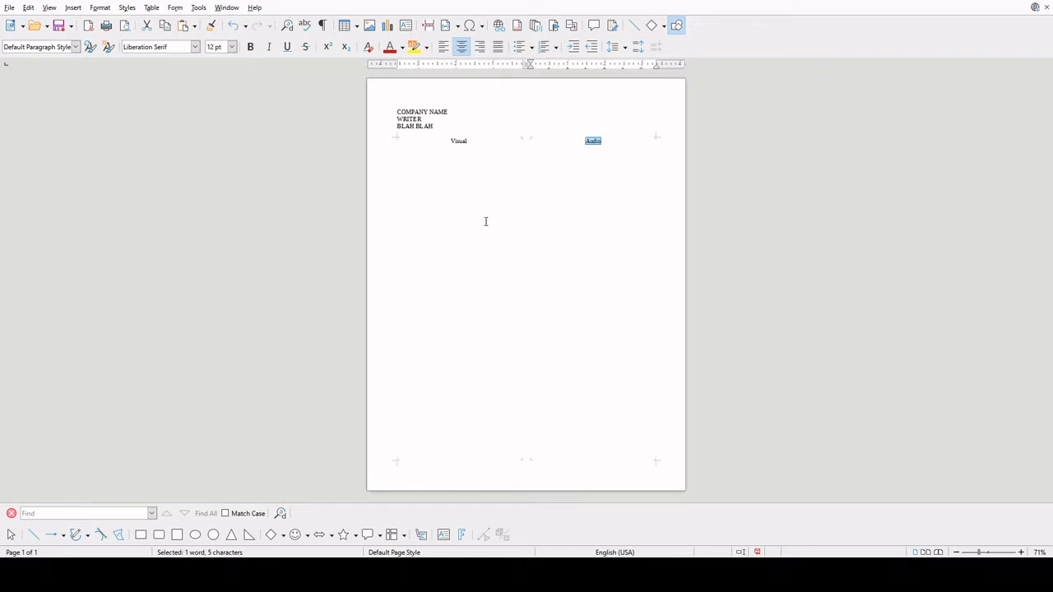
pyautogui.click(470, 162)
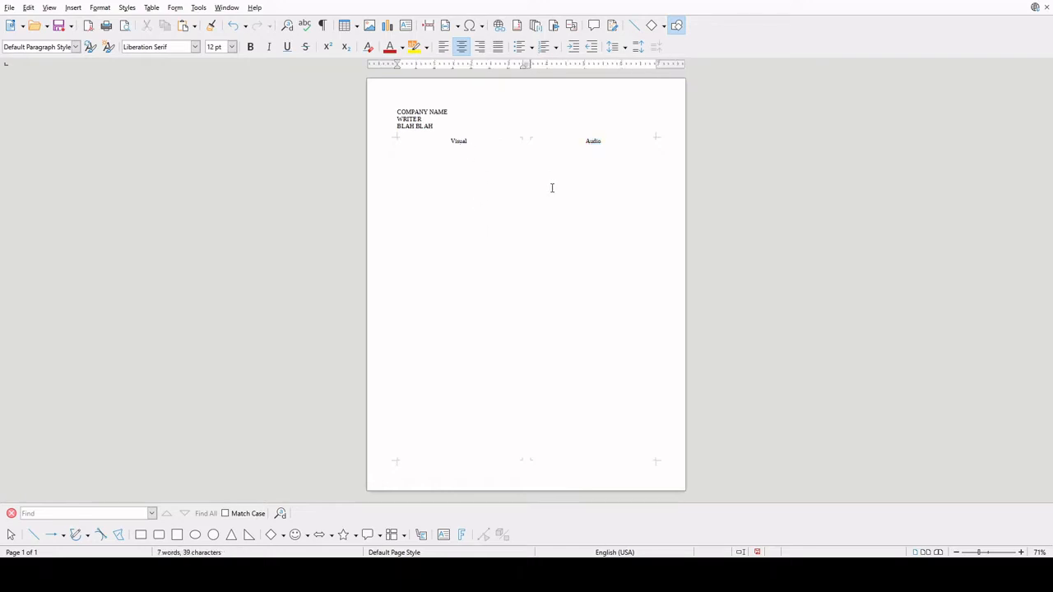
pyautogui.press('Return')
pyautogui.press('BackSpace')
pyautogui.press('Return')
pyautogui.press('Return')
pyautogui.press('Return')
pyautogui.press('BackSpace')
pyautogui.press('BackSpace')
pyautogui.press('BackSpace')
pyautogui.press('Return')
pyautogui.press('Return')
pyautogui.press('Return')
pyautogui.press('BackSpace')
pyautogui.press('BackSpace')
pyautogui.press('BackSpace')
pyautogui.press('Return')
pyautogui.press('BackSpace')
pyautogui.press('Return')
pyautogui.press('BackSpace')
pyautogui.press('Return')
pyautogui.press('Return')
pyautogui.press('BackSpace')
pyautogui.press('BackSpace')
pyautogui.press('Return')
pyautogui.press('Return')
pyautogui.press('BackSpace')
pyautogui.press('BackSpace')
pyautogui.press('Return')
pyautogui.press('BackSpace')
pyautogui.press('Return')
# - Left-align the current blank line in the Visual column
pyautogui.click(443, 46)
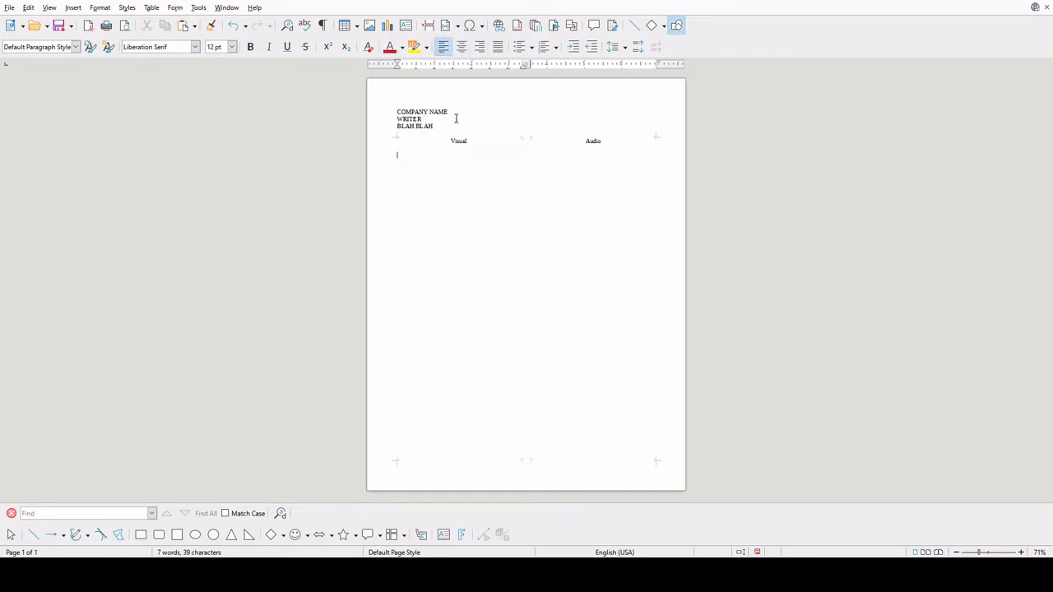
# - Replace COMPANY NAME in the header with "PAPER TOWELS Inc."
pyautogui.moveTo(451, 112); pyautogui.dragTo(399, 103)
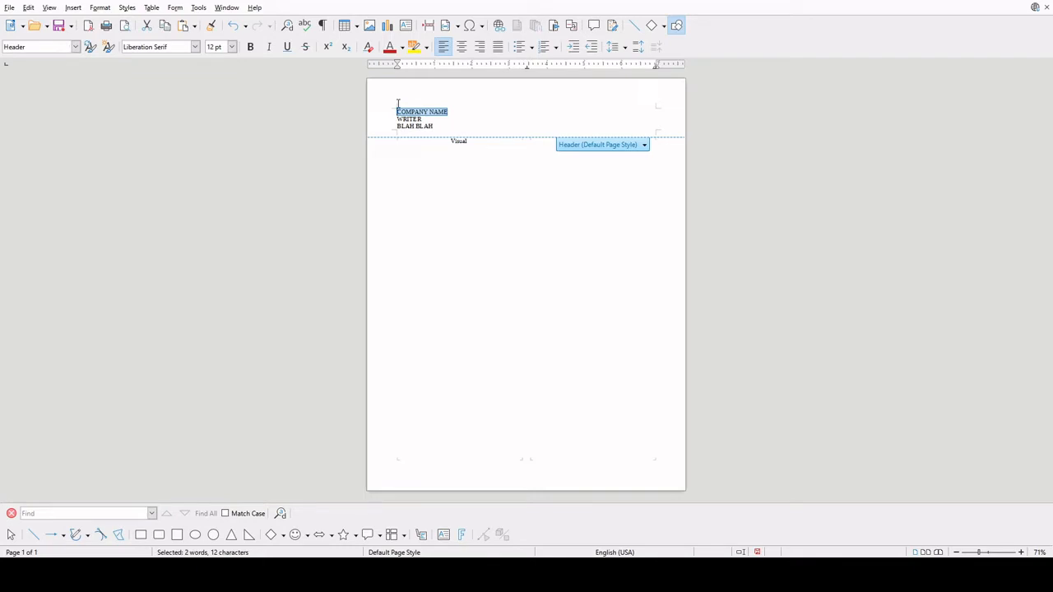
pyautogui.write('Page')
pyautogui.press('BackSpace')
pyautogui.press('BackSpace')
pyautogui.press('BackSpace')
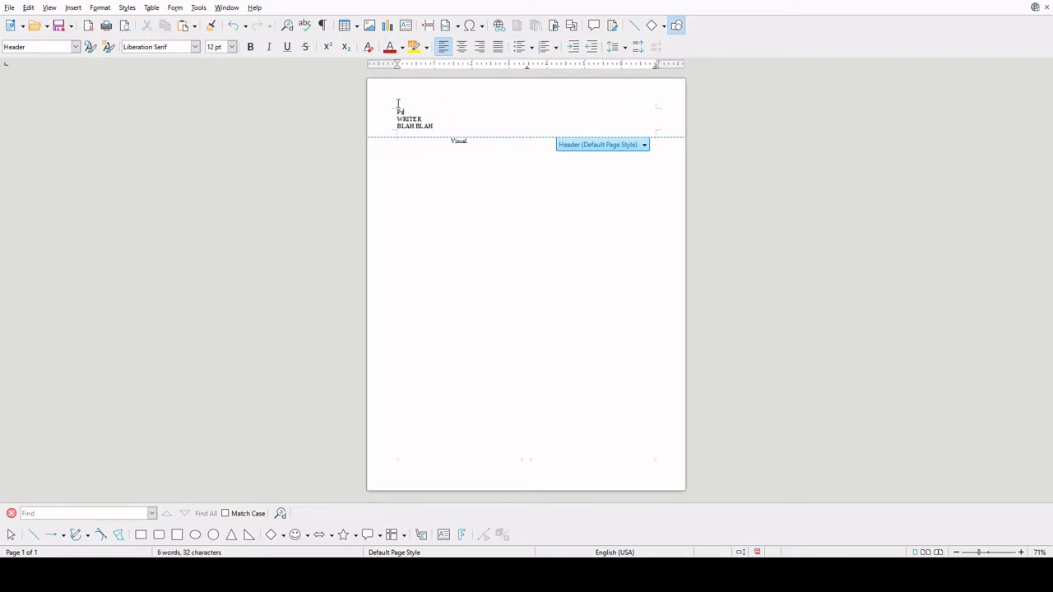
pyautogui.write('APER TOWELSInc.')
# - Left-align the blank line directly below the "Visual" heading
pyautogui.click(457, 161)
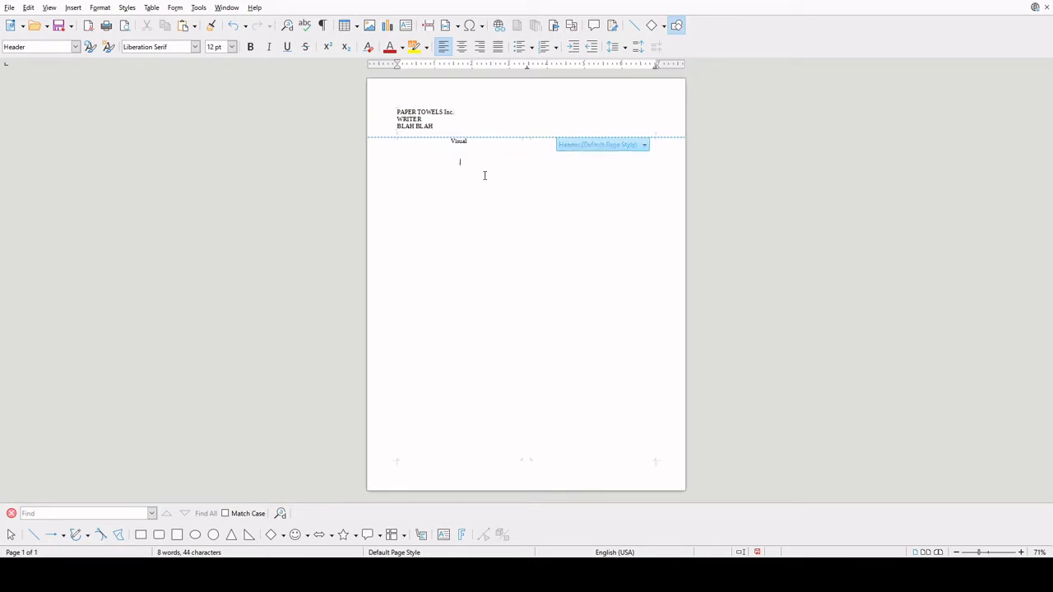
pyautogui.click(467, 147)
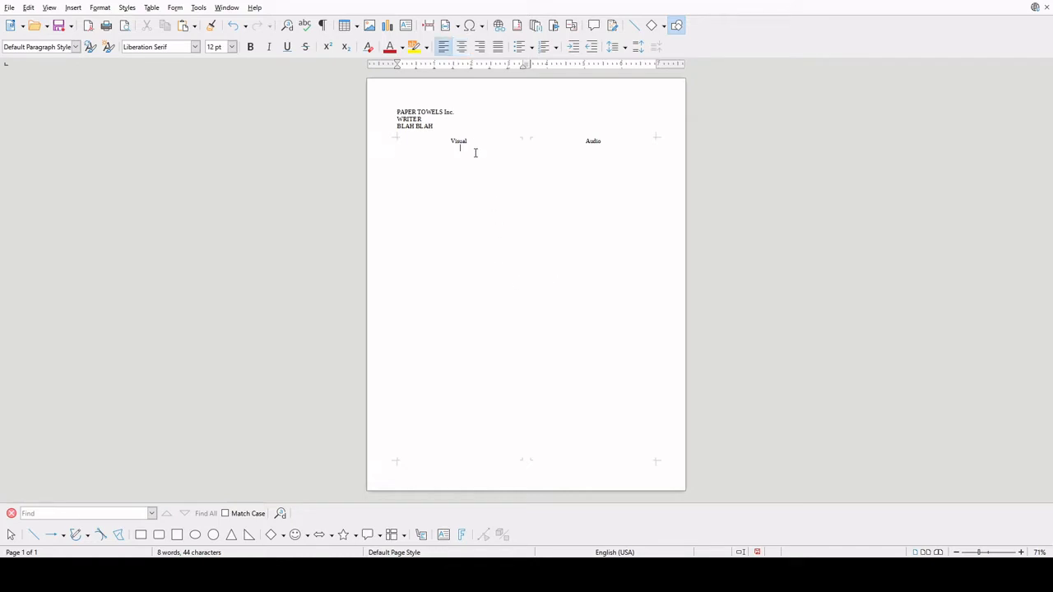
pyautogui.hotkey('ctrl', 'l')
# - Replace WRITER in the header with the writer's first name and remove the BLAH BLAH line
pyautogui.moveTo(423, 120); pyautogui.dragTo(387, 121)
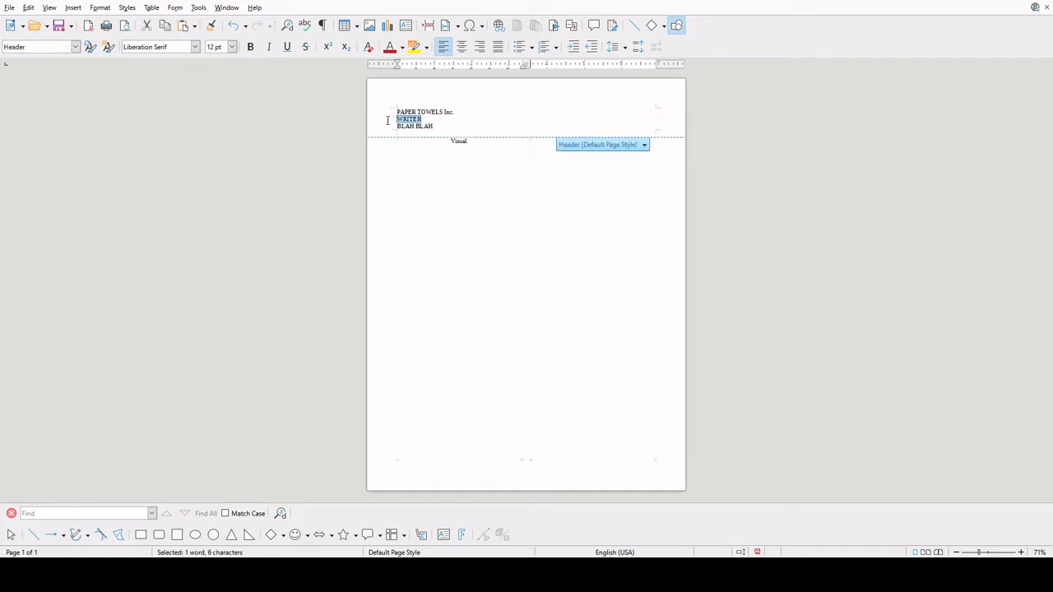
pyautogui.write('BEN')
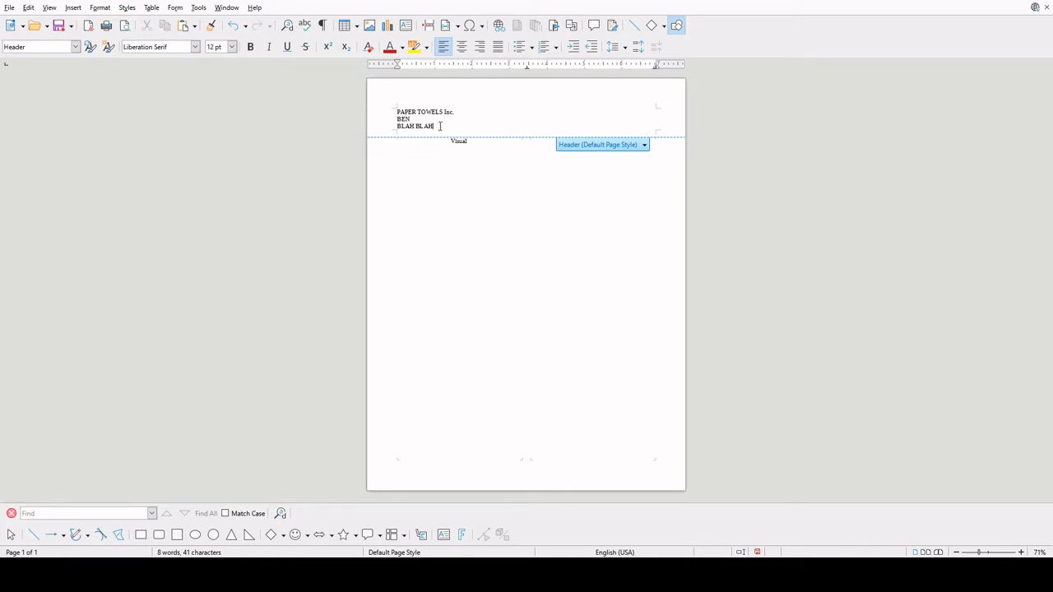
pyautogui.moveTo(437, 127); pyautogui.dragTo(381, 125)
pyautogui.press('BackSpace')
pyautogui.press('BackSpace')
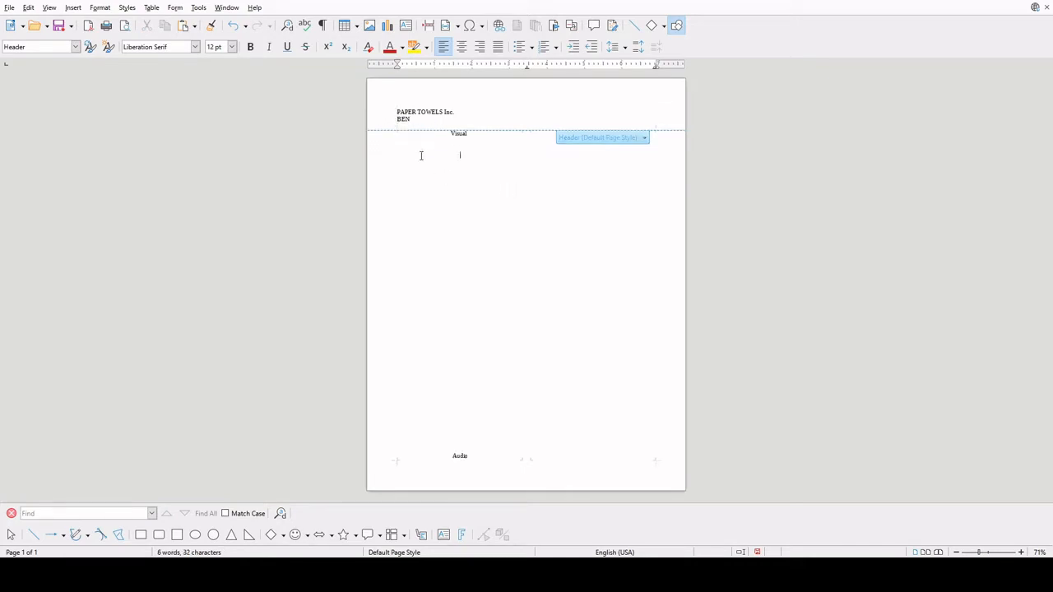
# - Enter the left-aligned shot description "WIDE ANGLE OF BATHROOM" directly below the "Visual" heading
pyautogui.click(459, 145)
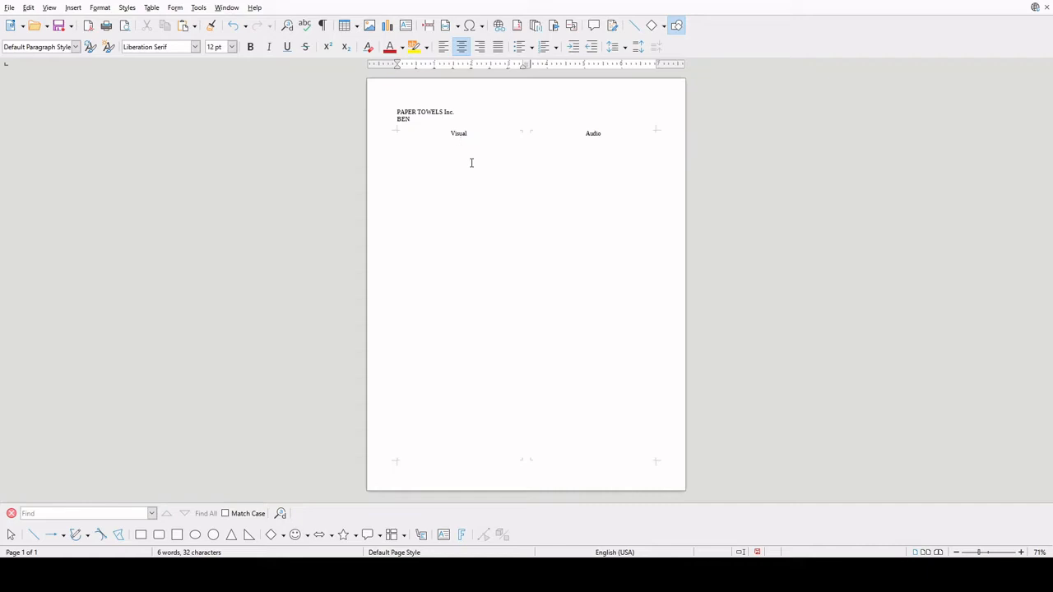
pyautogui.hotkey('ctrl', 'l')
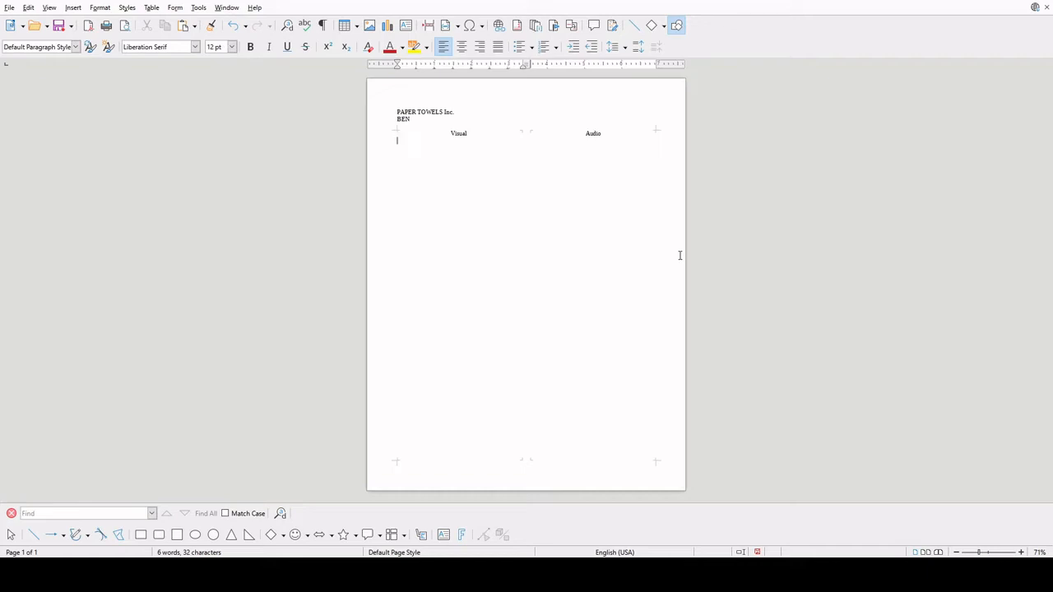
pyautogui.write('WIDE AANGLE OF BATHROOM')
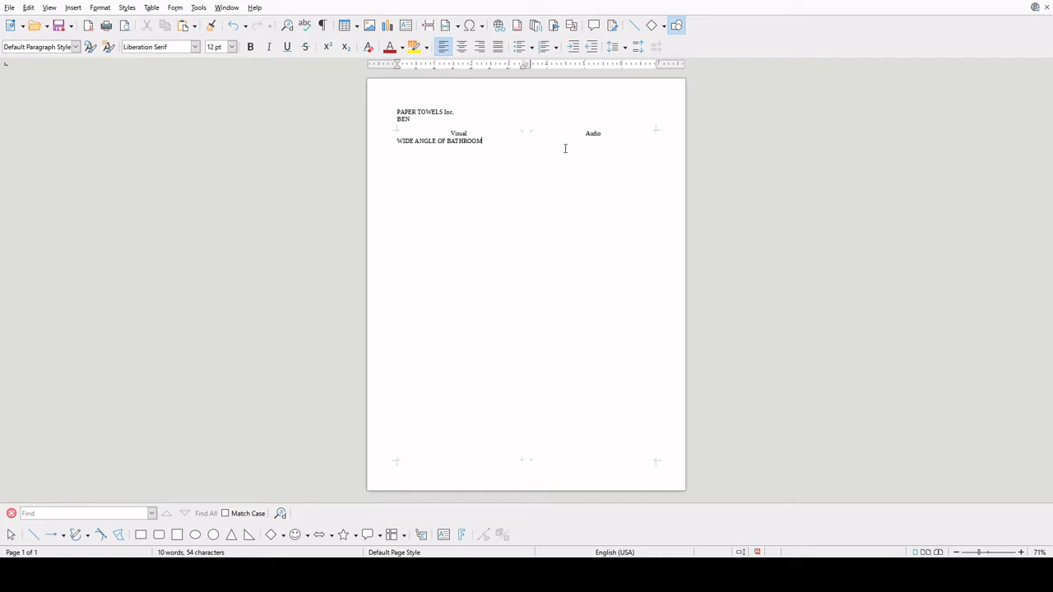
# - Enter "SFX SHOWER RUNNING, THEN SHOWER TURNS OFF" on the line below the "Audio" heading
pyautogui.click(611, 134)
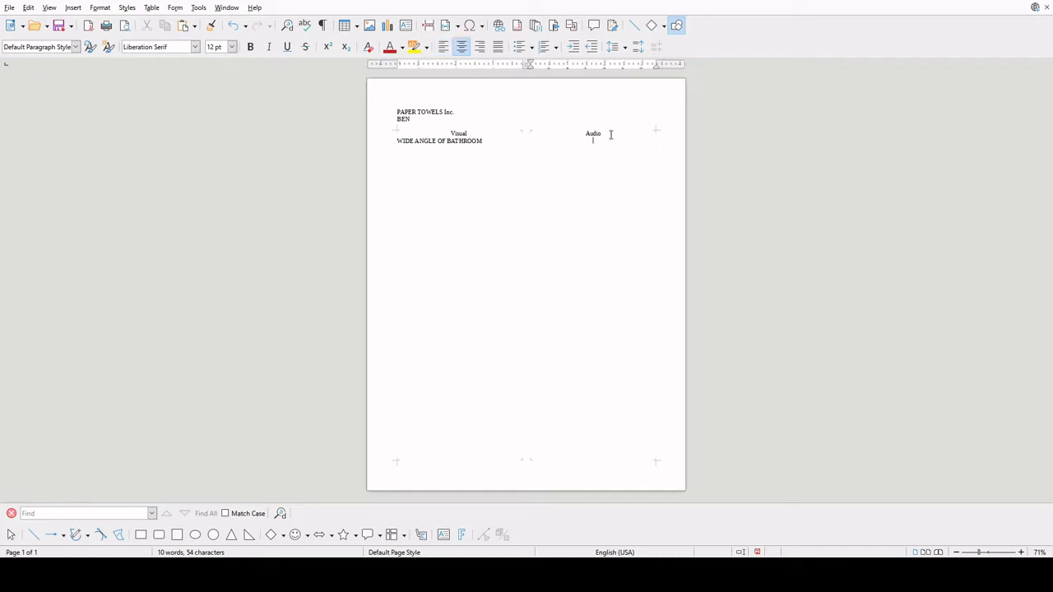
pyautogui.press('Return')
pyautogui.write('SFX SHOWER RUNNING, THEN SHOWER TURNS OFF')
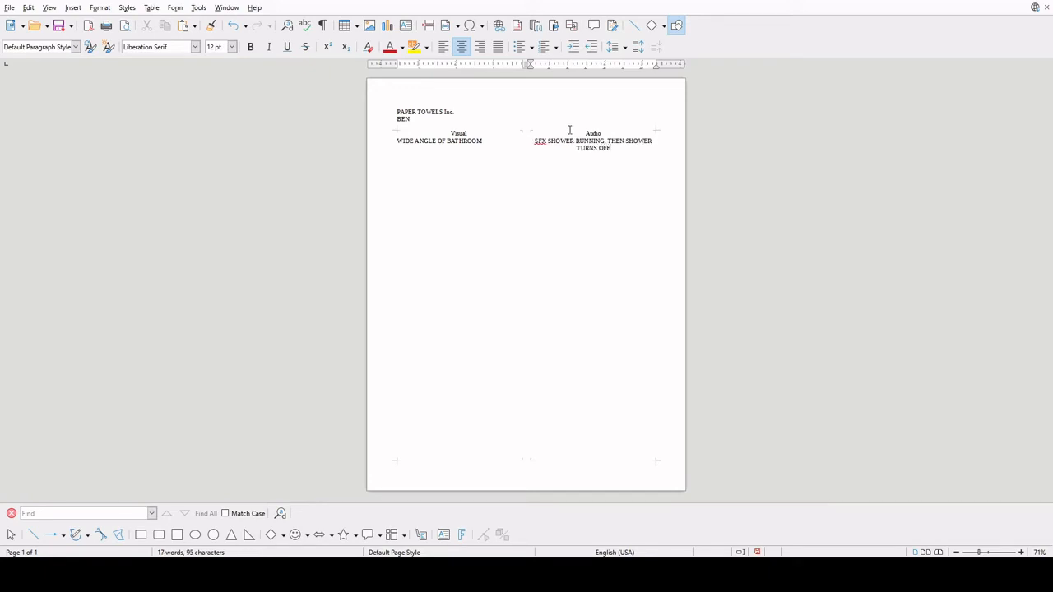
# - Left-align a blank line below the bathroom shot description in the Visual column
pyautogui.press('Tab')
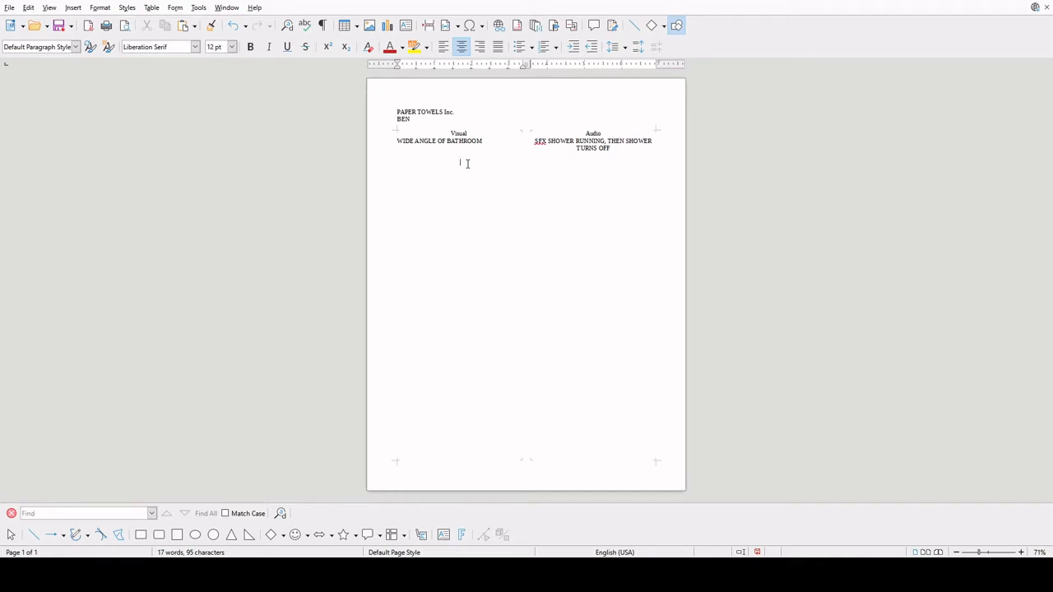
pyautogui.click(444, 46)
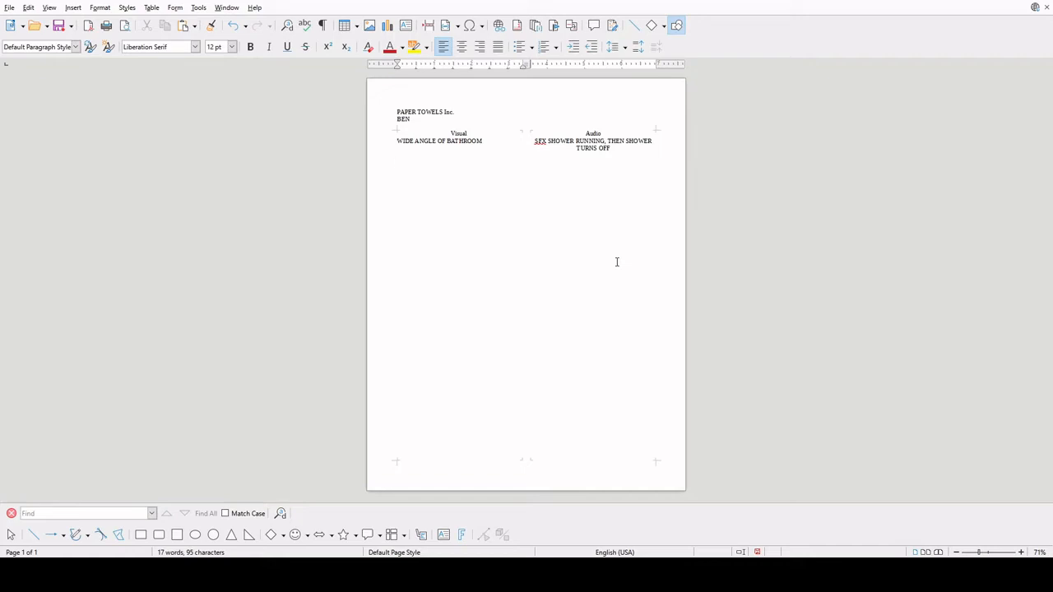
# - Enter "CLOSE UP OF SHOWER. CURTAINS PULLED ASIDE, FEET COME OUT OF TUB AND ONTO FLOOR MAT" below the bathroom shot in the Visual column
pyautogui.write('CLOSE UP OF SHOWER')
pyautogui.click(656, 141)
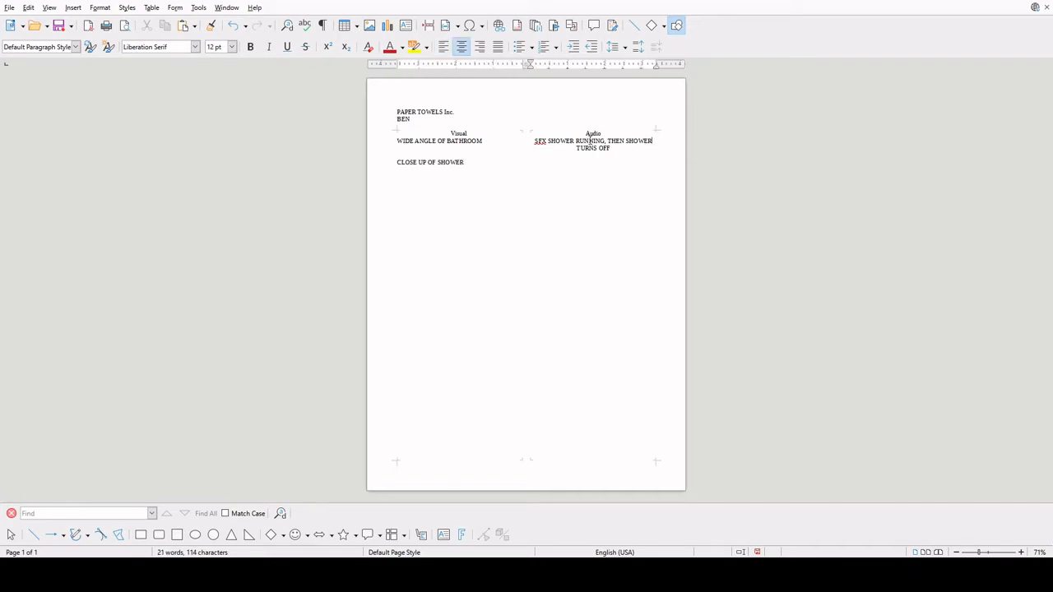
pyautogui.click(476, 169)
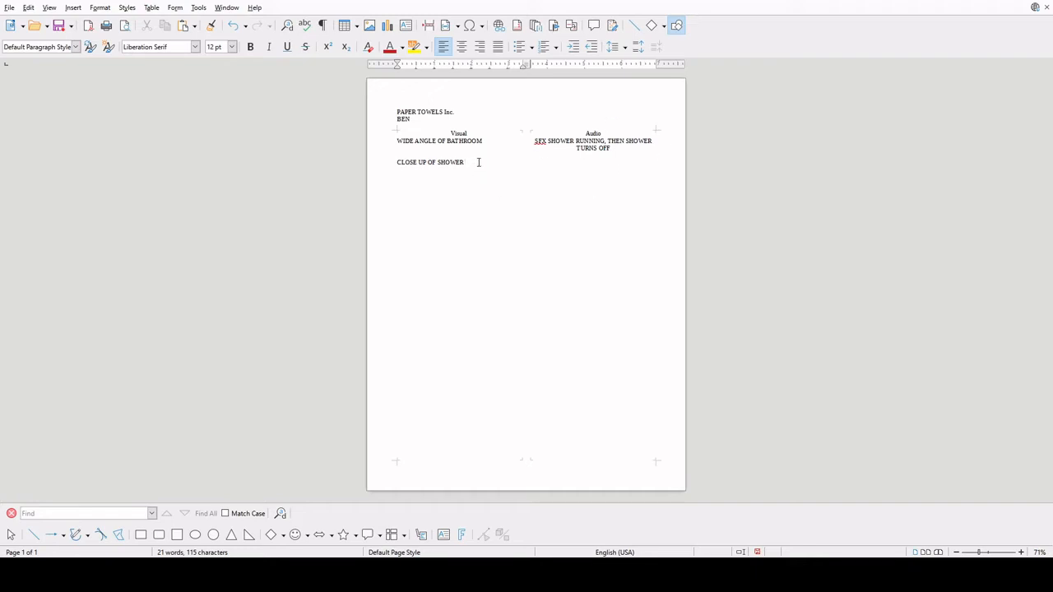
pyautogui.write('. CURTAINS PULLED ASIDE. FEET COME ')
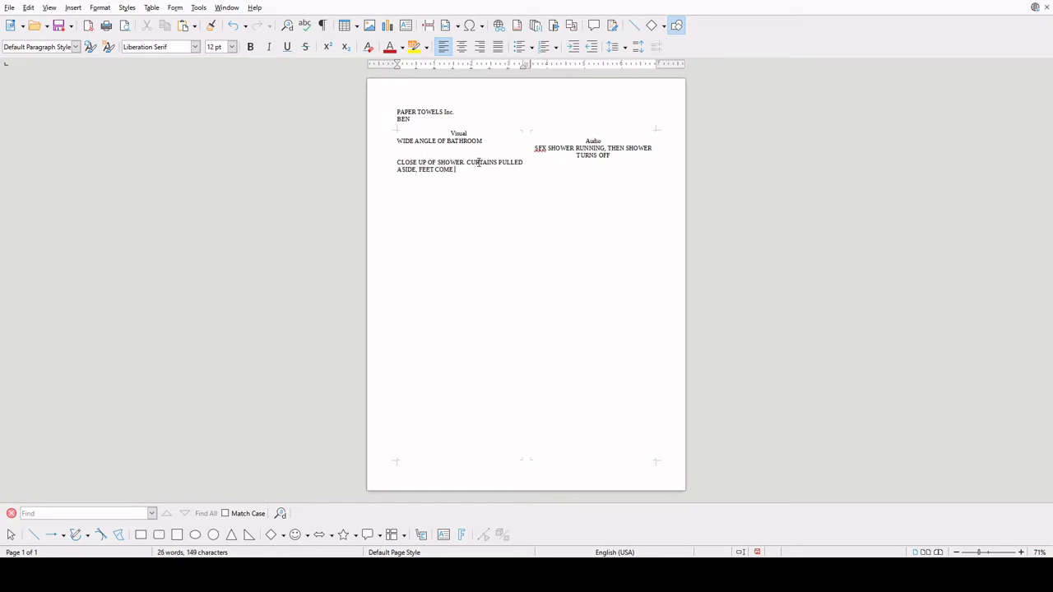
pyautogui.write('OUT OF TUB AND ONTOT')
pyautogui.press('BackSpace')
pyautogui.write('FLOOR MAT')
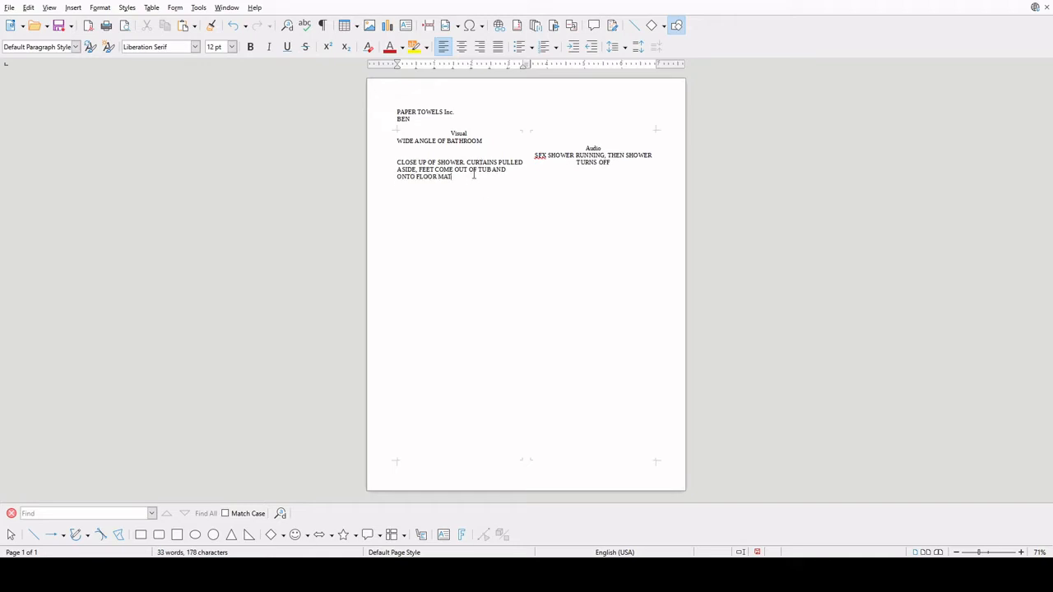
pyautogui.press('Return')
# - Remove the blank lines above the "Audio" heading so it lines up with the "Visual" heading
pyautogui.click(598, 136)
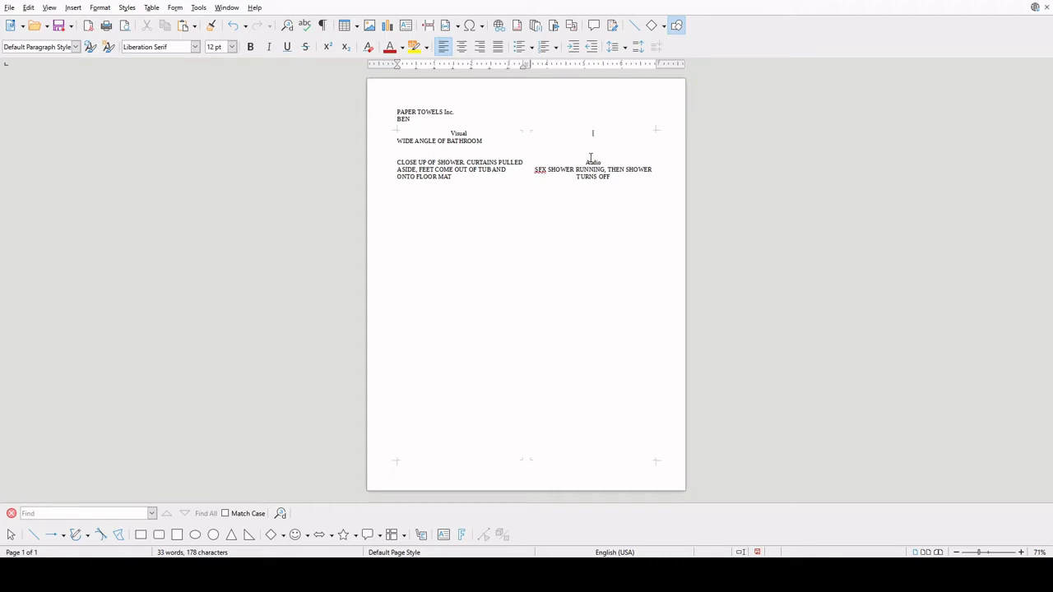
pyautogui.click(592, 157)
pyautogui.press('BackSpace')
pyautogui.press('BackSpace')
pyautogui.press('BackSpace')
pyautogui.press('BackSpace')
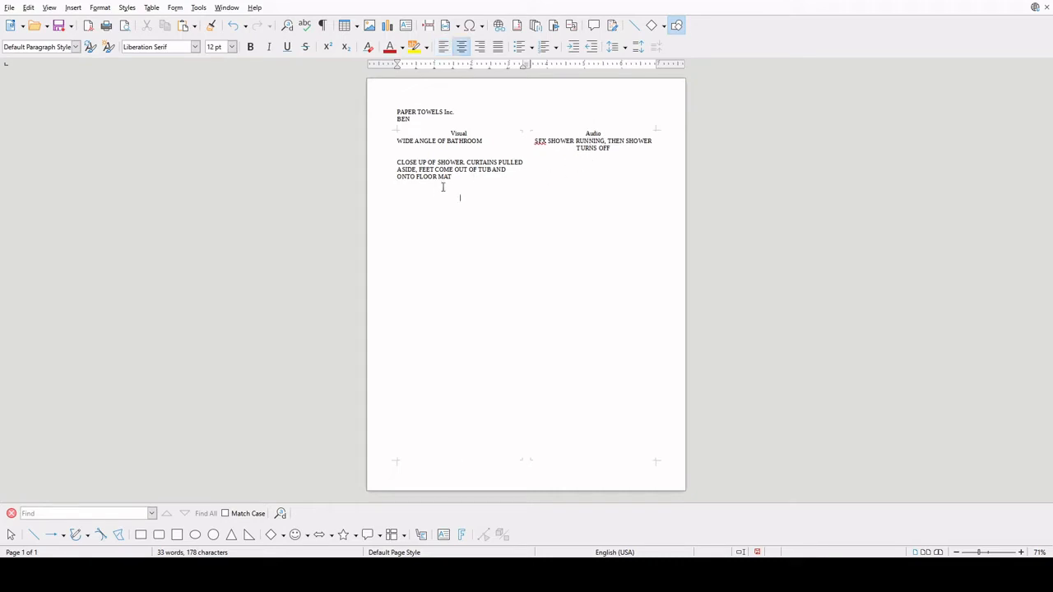
# - Enter "SHOT OF BATHROOM DOOR. MAN CALLS OUT FROM INSIDE" below the shower shot and realign the "Audio" heading with "Visual"
pyautogui.click(437, 189)
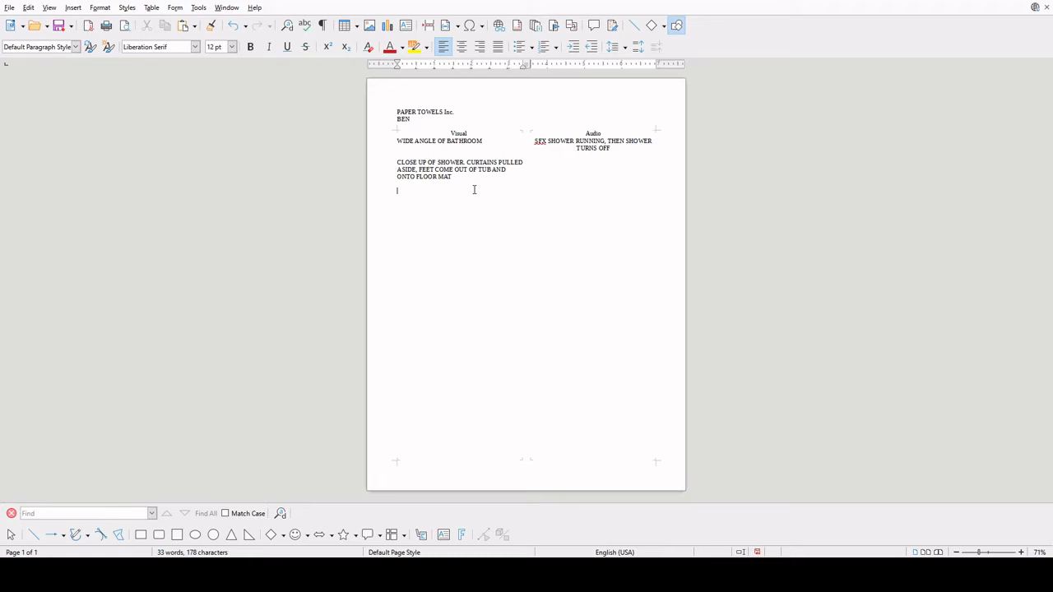
pyautogui.click(546, 165)
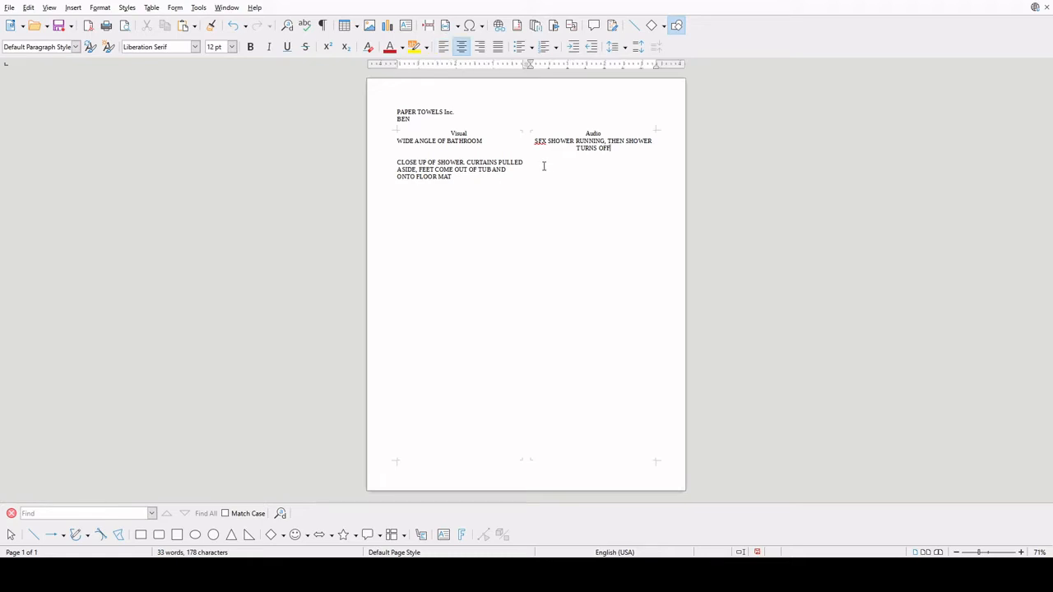
pyautogui.click(440, 202)
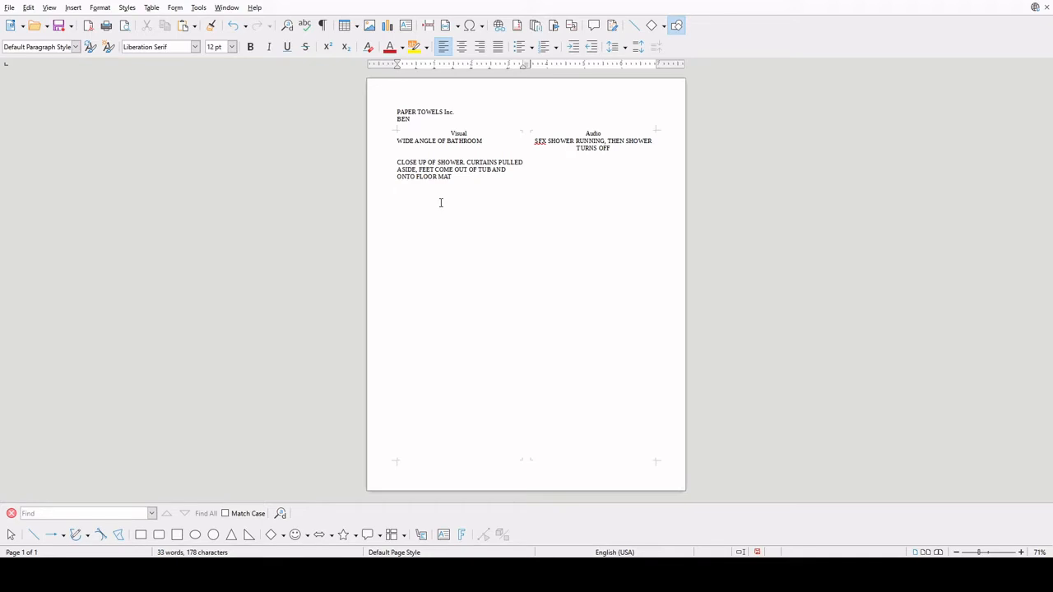
pyautogui.write('SHOT OF DOOR')
pyautogui.press('BackSpace')
pyautogui.press('BackSpace')
pyautogui.press('BackSpace')
pyautogui.press('BackSpace')
pyautogui.write('BATHROOM DOOR. MAN CALLS OUT FRO')
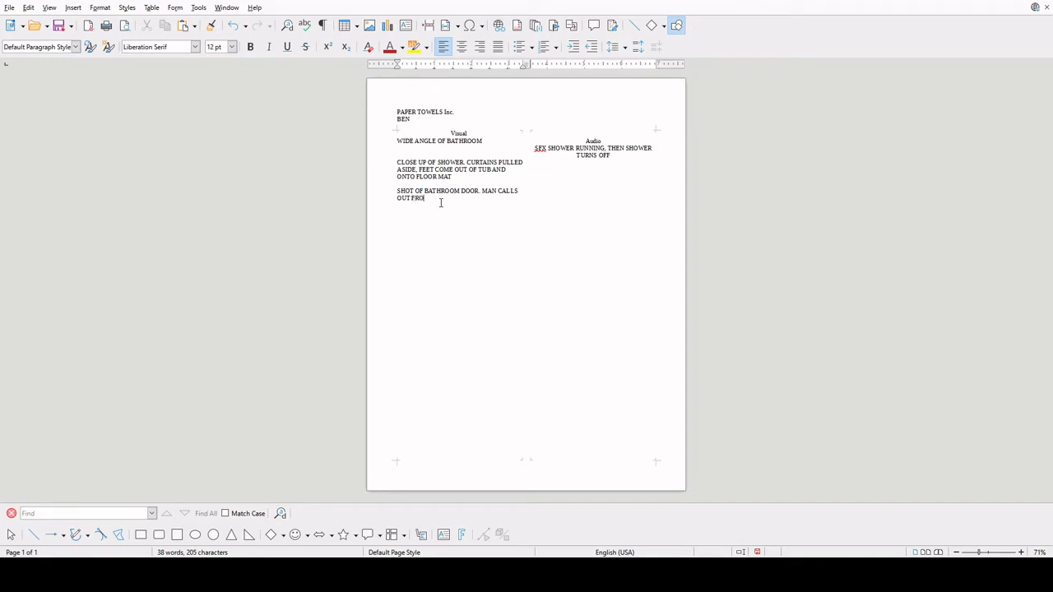
pyautogui.write('M INSIDE')
pyautogui.click(601, 133)
pyautogui.press('Delete')
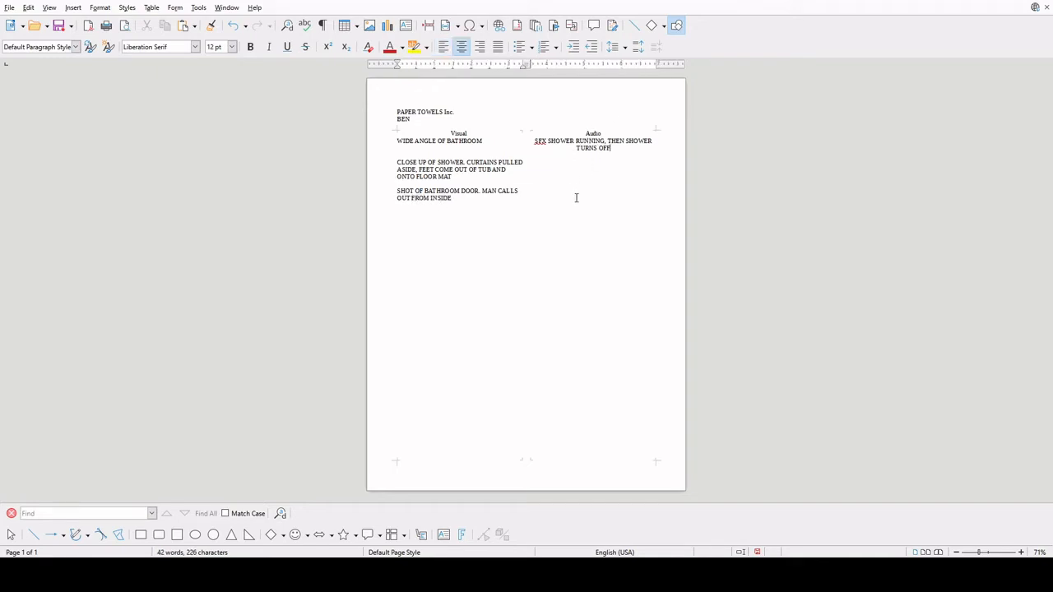
# - Enter "MAN: HONEY, WHERE ARE THE TOWELS?" opposite the bathroom door shot, left-aligning this line and the shower sound effect
pyautogui.click(589, 189)
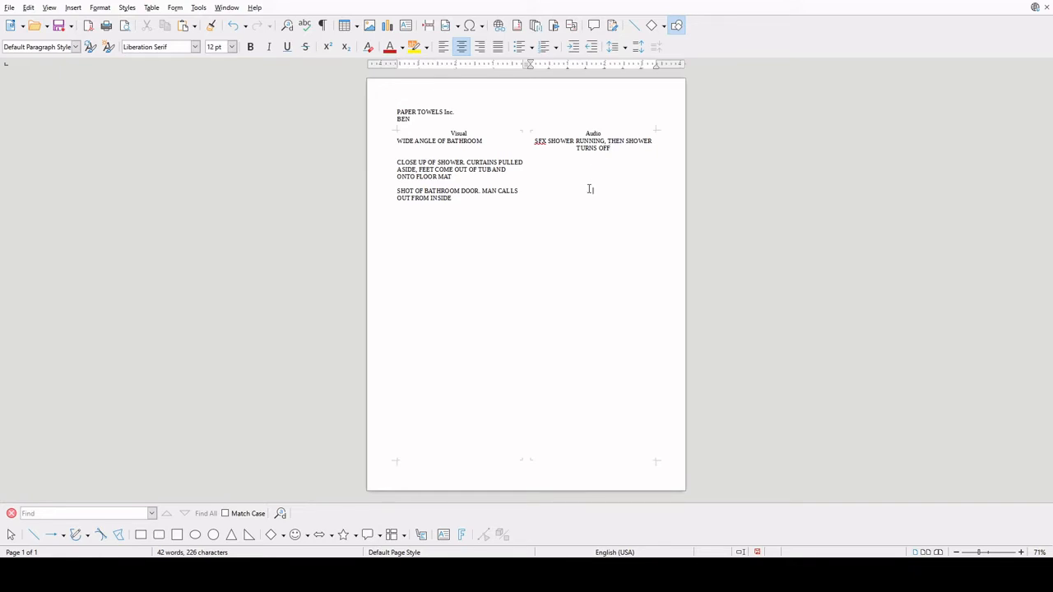
pyautogui.write('MAN')
pyautogui.click(444, 47)
pyautogui.moveTo(625, 150); pyautogui.dragTo(534, 141)
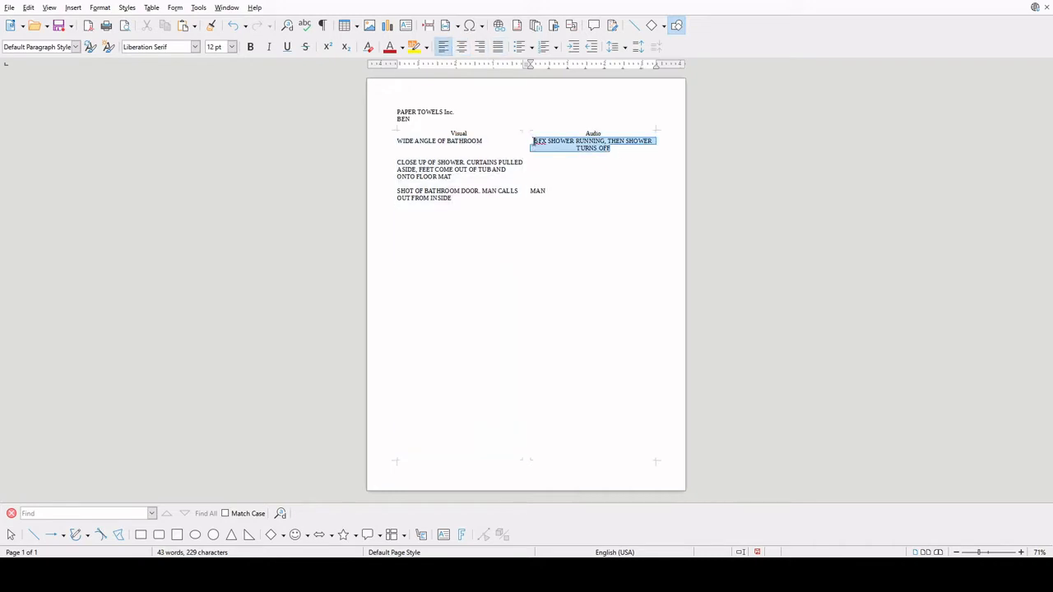
pyautogui.click(444, 47)
pyautogui.click(668, 259)
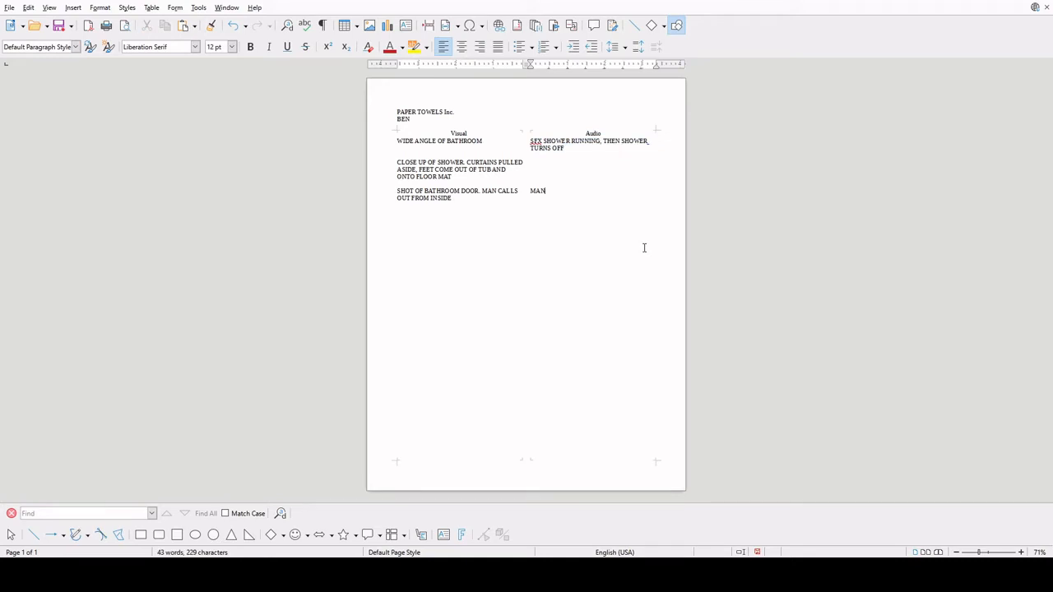
pyautogui.write(': HONEY, WHERE ARE THE TOWELS?')
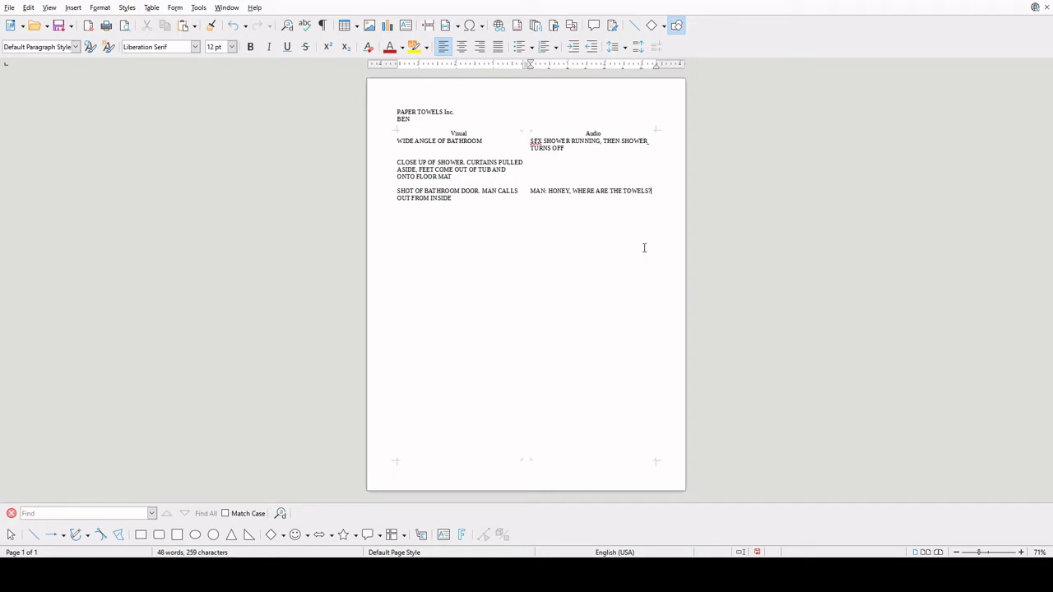
# - Enter the reply "HONEY (O.S.): THEY'RE IN THE WASH!" below the man's line in the Audio column
pyautogui.click(455, 206)
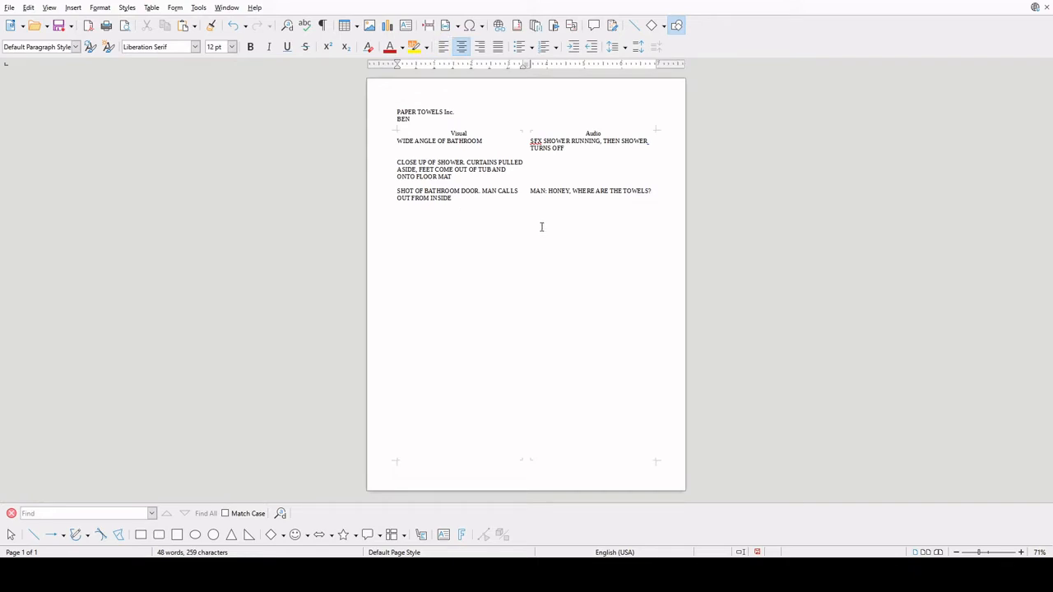
pyautogui.click(665, 191)
pyautogui.press('Return')
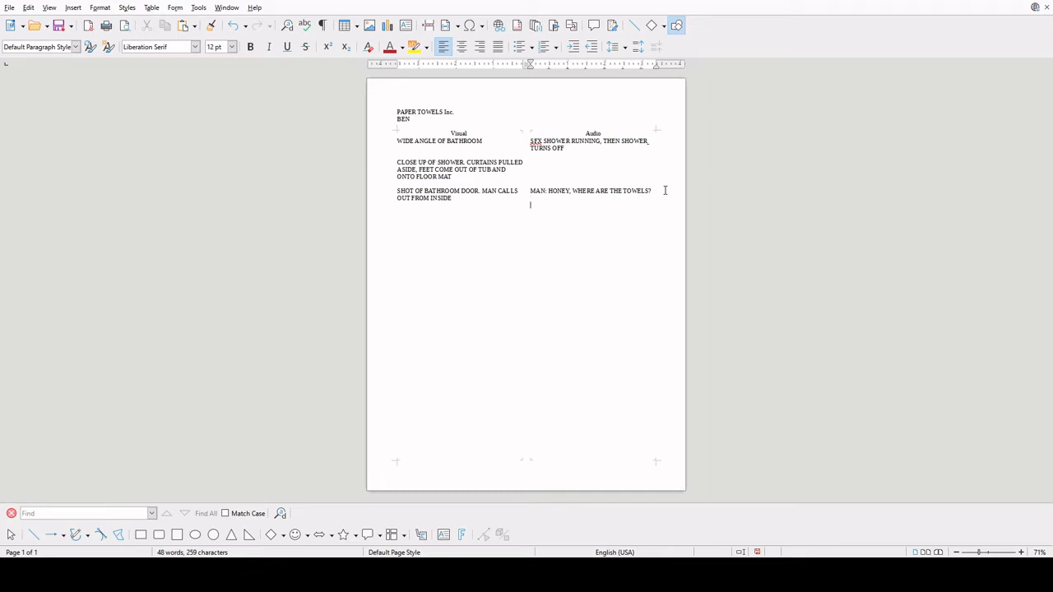
pyautogui.write('HO')
pyautogui.write('NEY: ')
pyautogui.write('O.S)')
pyautogui.press('Left')
pyautogui.write('.')
pyautogui.press('Right')
pyautogui.write("THEY'RE IN THE K")
pyautogui.write('ASH!')
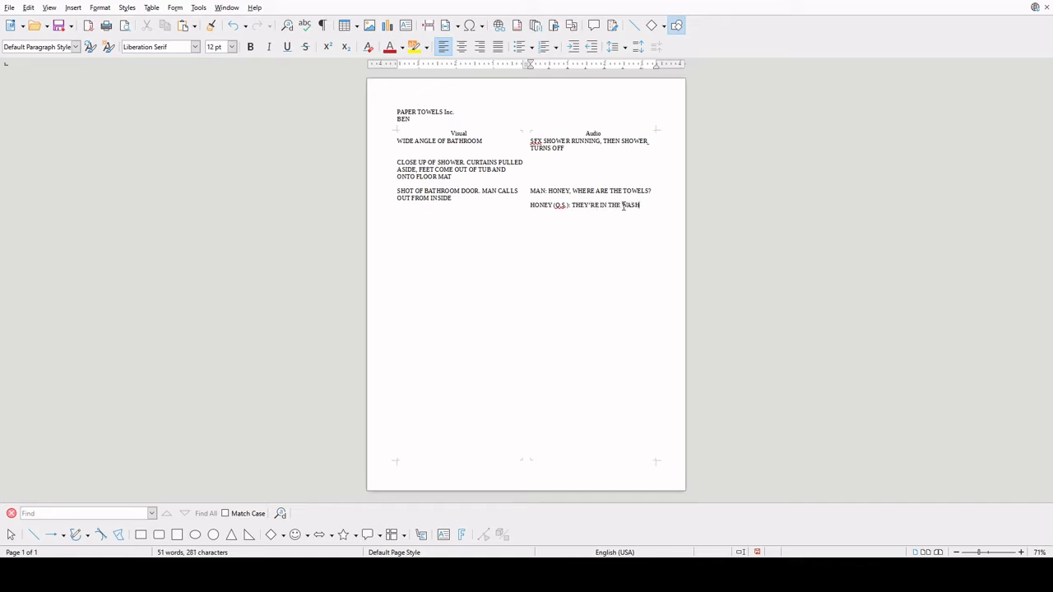
# - Delete the blank line between the MAN and HONEY dialogue lines
pyautogui.click(457, 221)
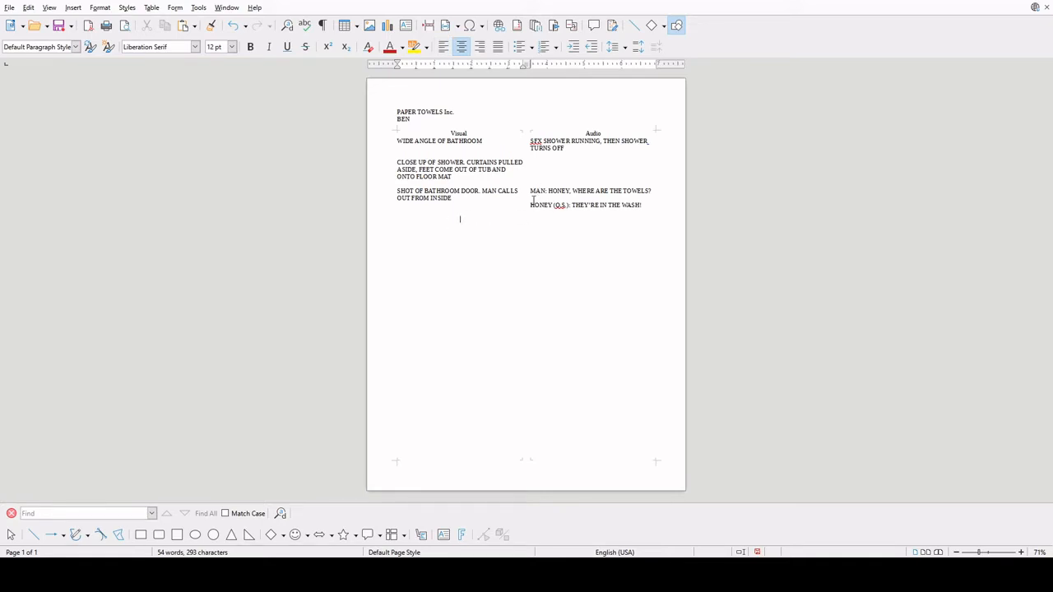
pyautogui.click(531, 211)
pyautogui.click(433, 220)
pyautogui.click(539, 198)
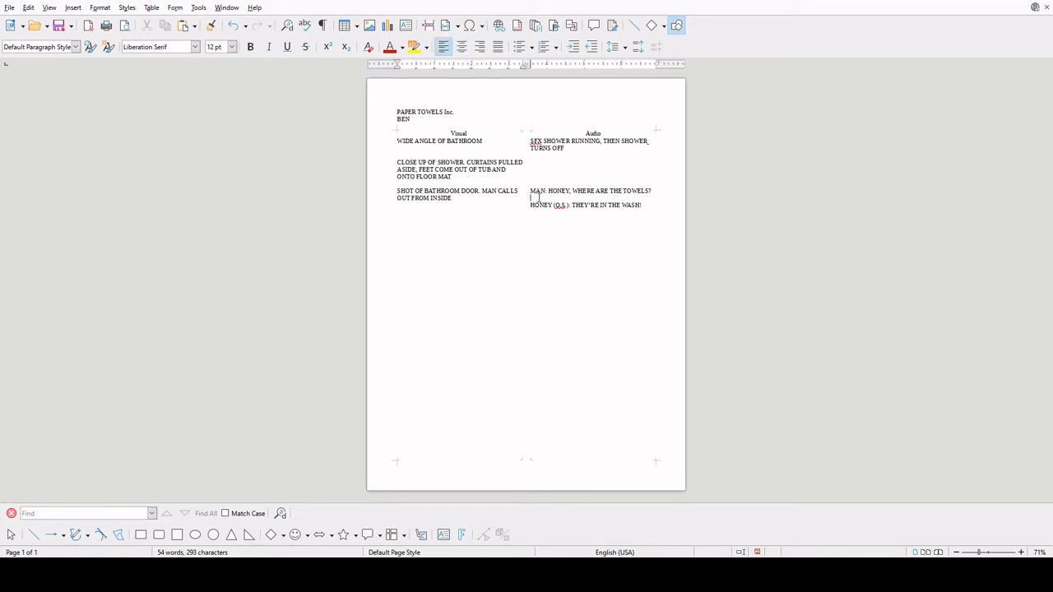
pyautogui.press('Delete')
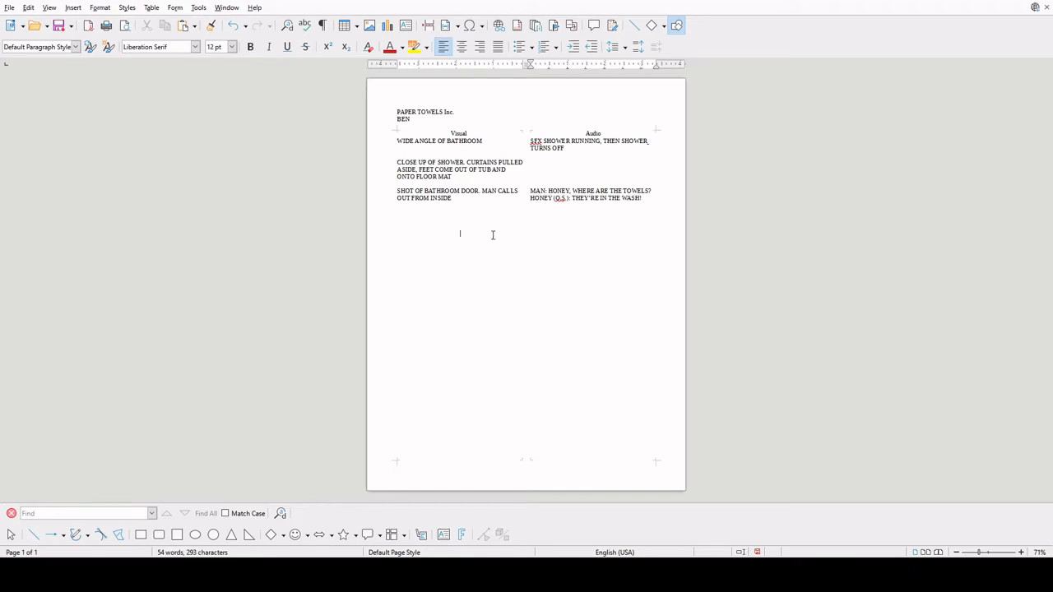
# - Enter the left-aligned description "HYPER CLOSE UP OF MAN THINKING." below the bathroom door shot in the Visual column
pyautogui.click(492, 235)
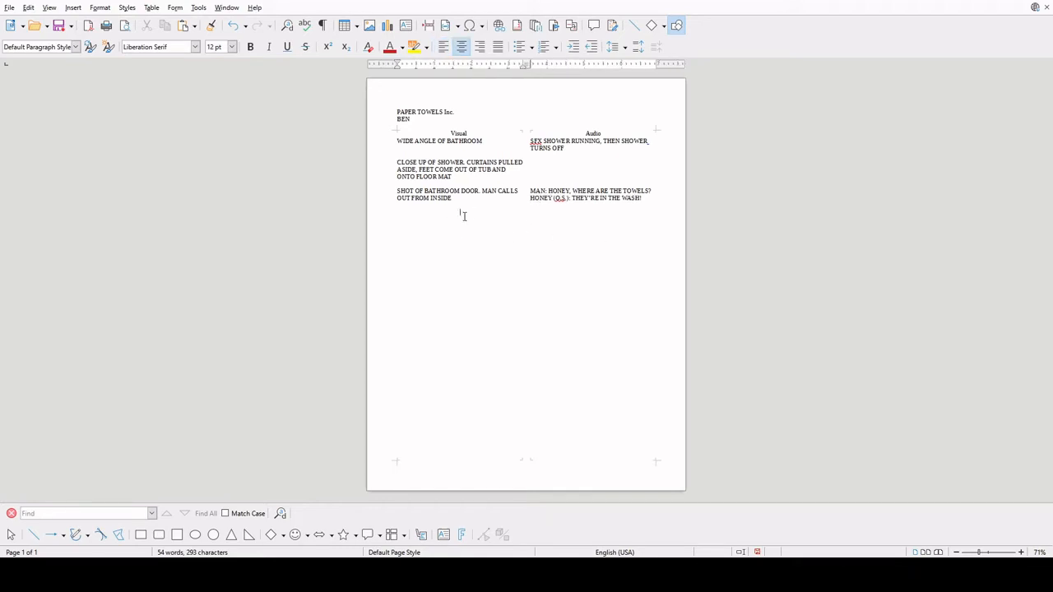
pyautogui.click(625, 209)
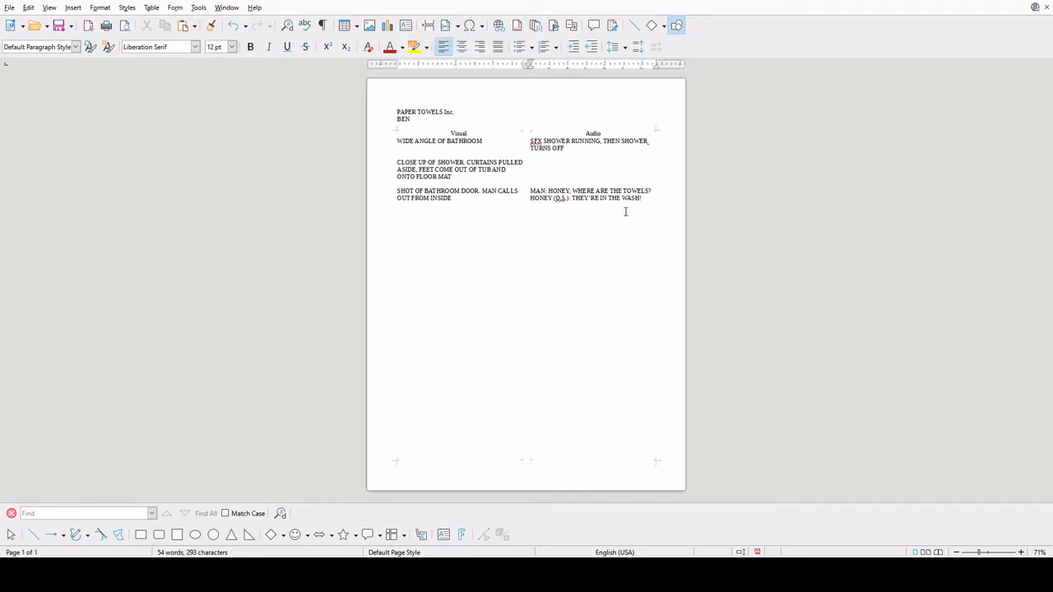
pyautogui.click(438, 215)
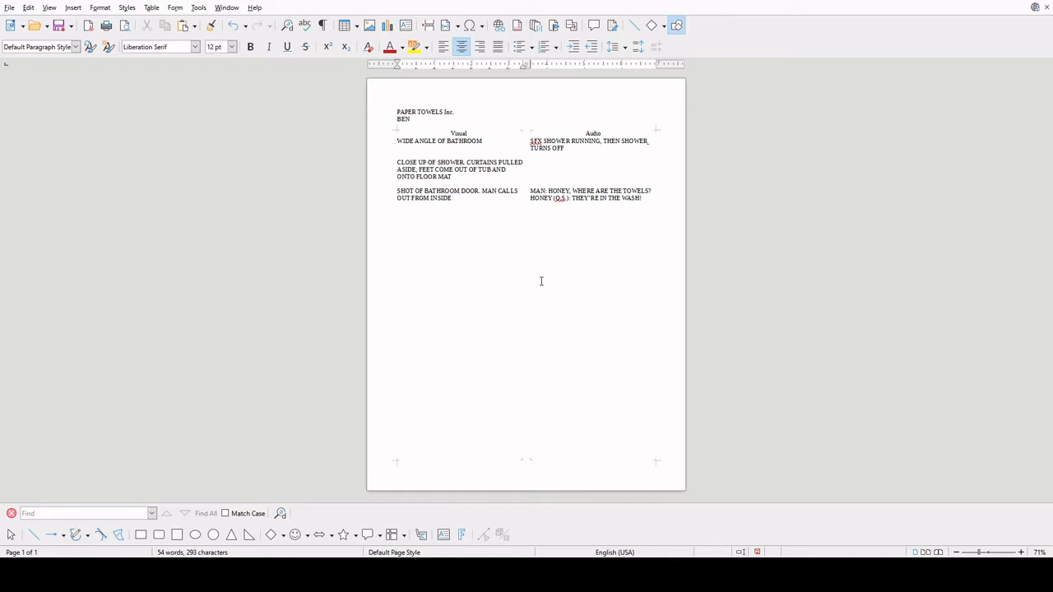
pyautogui.click(442, 46)
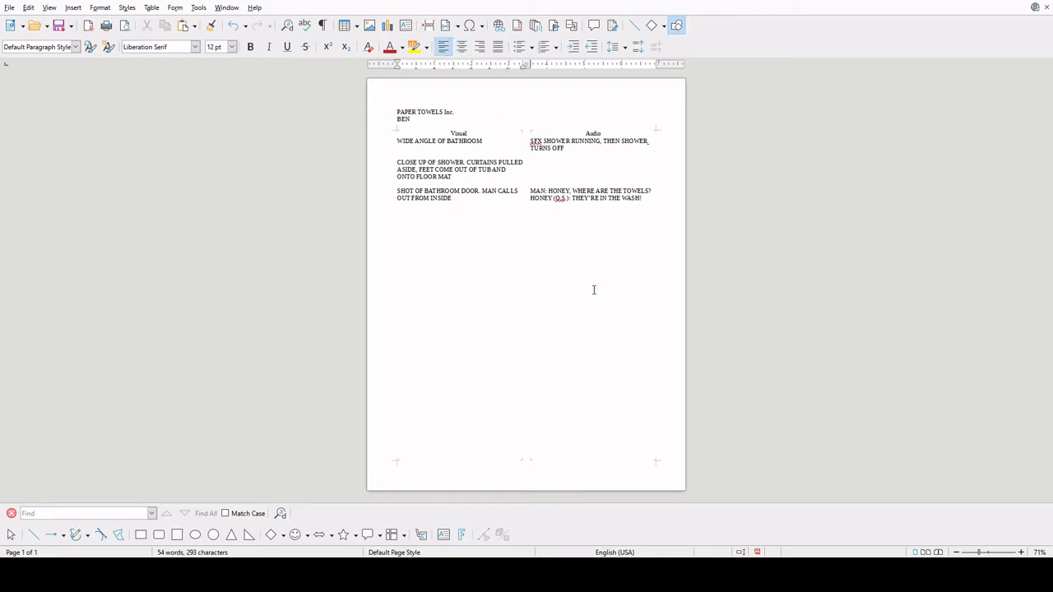
pyautogui.write('EXT')
pyautogui.press('BackSpace')
pyautogui.press('BackSpace')
pyautogui.press('BackSpace')
pyautogui.write('HYPER CLOSE UP OF MAN')
pyautogui.write('THINKING. Then Man')
pyautogui.press('BackSpace')
pyautogui.press('BackSpace')
pyautogui.press('BackSpace')
pyautogui.press('BackSpace')
pyautogui.press('BackSpace')
pyautogui.press('BackSpace')
pyautogui.press('BackSpace')
pyautogui.press('BackSpace')
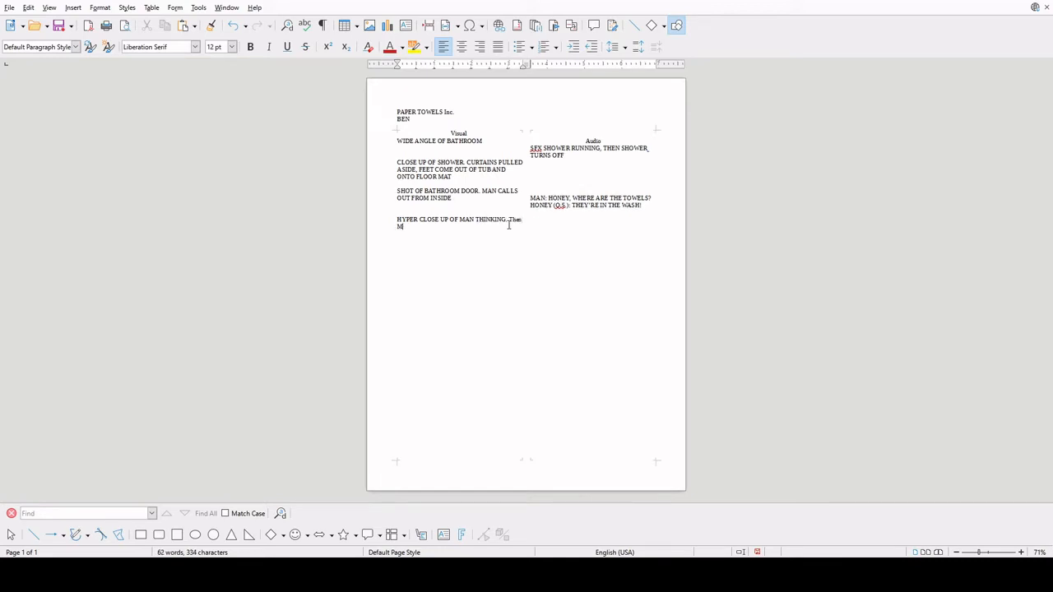
# - Continue the close-up description with "THEN MAN WALKED TO PANTRY AND OPENS"
pyautogui.write('hen man wal')
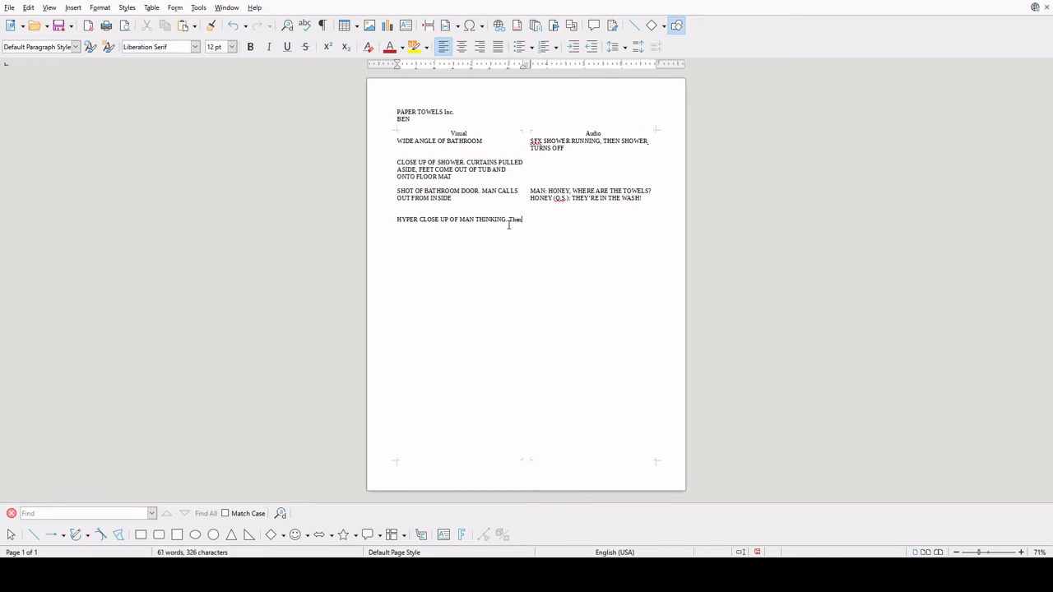
pyautogui.press('BackSpace')
pyautogui.press('BackSpace')
pyautogui.press('BackSpace')
pyautogui.press('BackSpace')
pyautogui.press('BackSpace')
pyautogui.press('BackSpace')
pyautogui.press('BackSpace')
pyautogui.press('BackSpace')
pyautogui.press('BackSpace')
pyautogui.press('BackSpace')
pyautogui.press('BackSpace')
pyautogui.press('BackSpace')
pyautogui.write('Then man walked to')
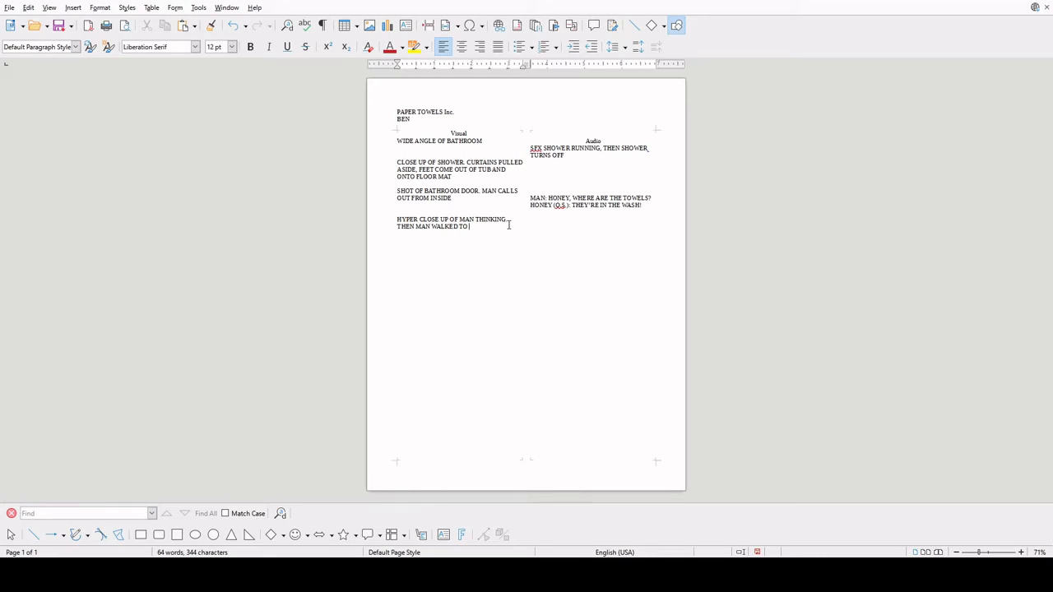
pyautogui.write('pantry')
pyautogui.click(602, 136)
pyautogui.click(504, 225)
pyautogui.write('AND OPENS')
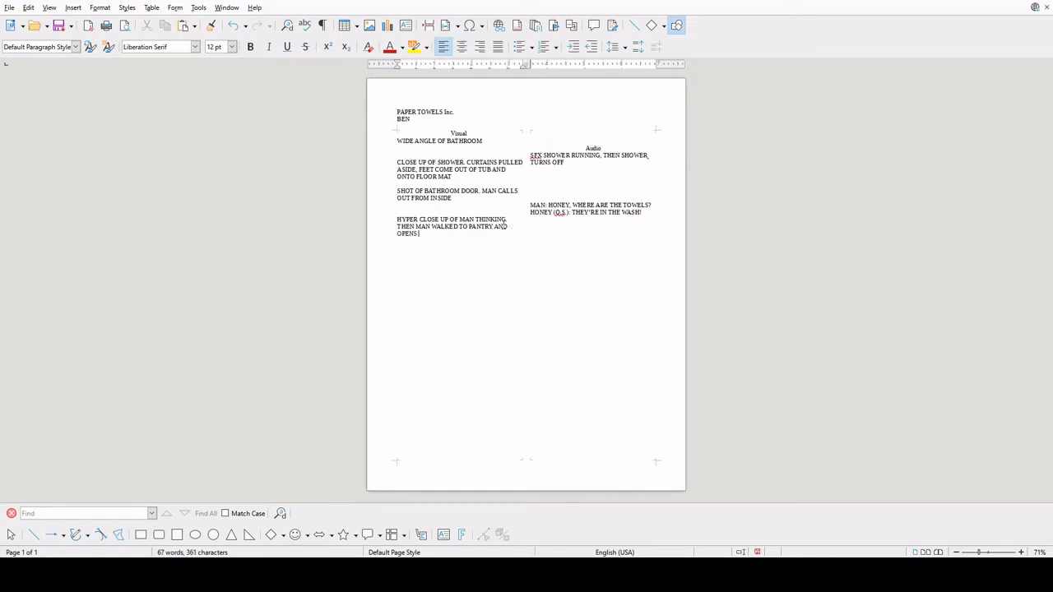
# - Complete the pantry description with "IT. REVEALING PAPER TOWELS INC. WITHIN.", correcting the misspelled product name
pyautogui.write(' TH')
pyautogui.press('BackSpace')
pyautogui.press('BackSpace')
pyautogui.write('IT. IT IS')
pyautogui.press('BackSpace')
pyautogui.press('BackSpace')
pyautogui.press('BackSpace')
pyautogui.press('BackSpace')
pyautogui.press('BackSpace')
pyautogui.write('REVEALING PEP;ER TWOELS INC')
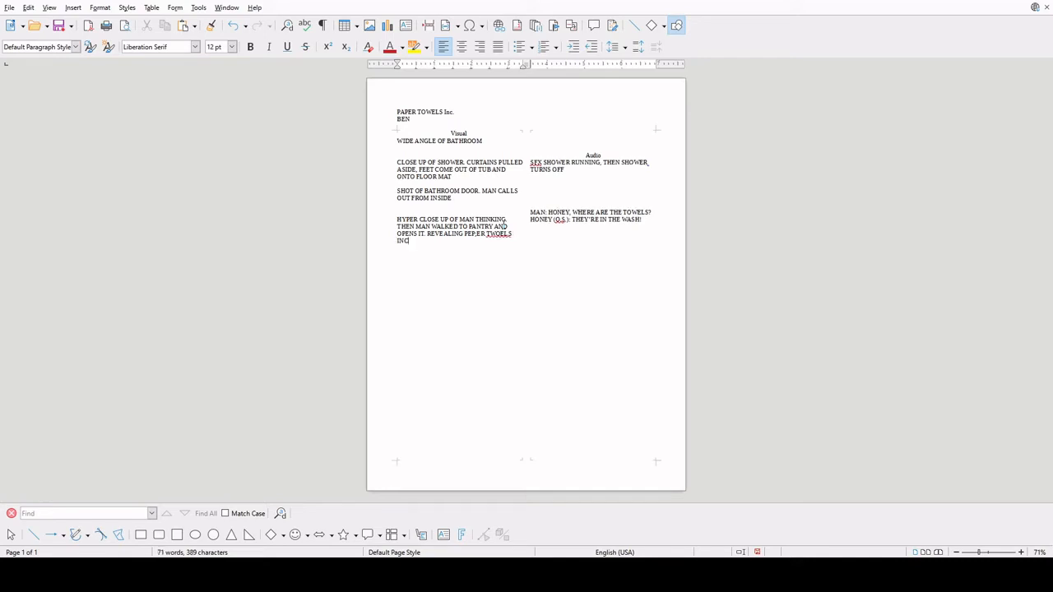
pyautogui.write('. WITHIN')
pyautogui.doubleClick(498, 234)
pyautogui.write('TOWELS')
pyautogui.press('BackSpace')
pyautogui.write('AP')
pyautogui.click(522, 245)
pyautogui.write('.')
# - Remove the extra blank lines above the "Audio" heading, keeping it at the start of the second column
pyautogui.click(584, 148)
pyautogui.press('BackSpace')
pyautogui.press('BackSpace')
pyautogui.press('BackSpace')
pyautogui.press('BackSpace')
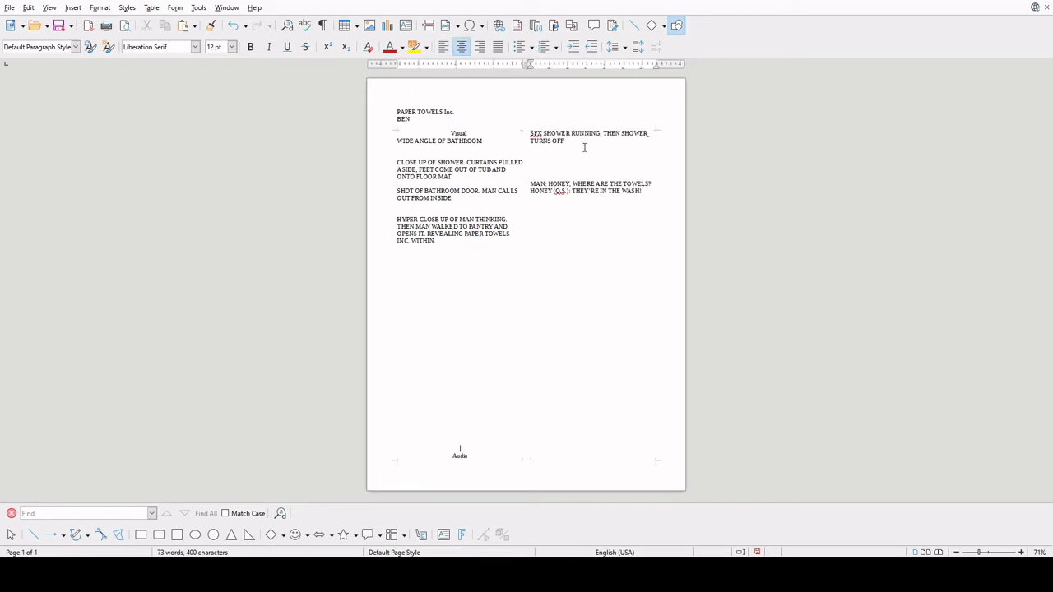
pyautogui.press('Return')
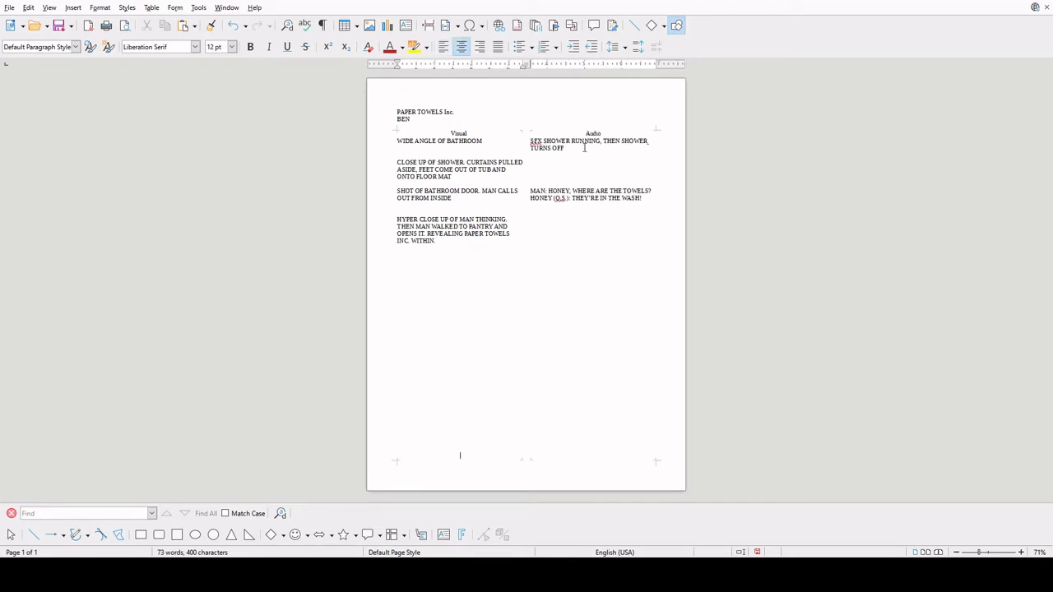
# - Enter "PAPER TOWELS INC. THEME/JINGLE PLAYS" in the Audio column, opposite the man thinking close-up
pyautogui.click(475, 248)
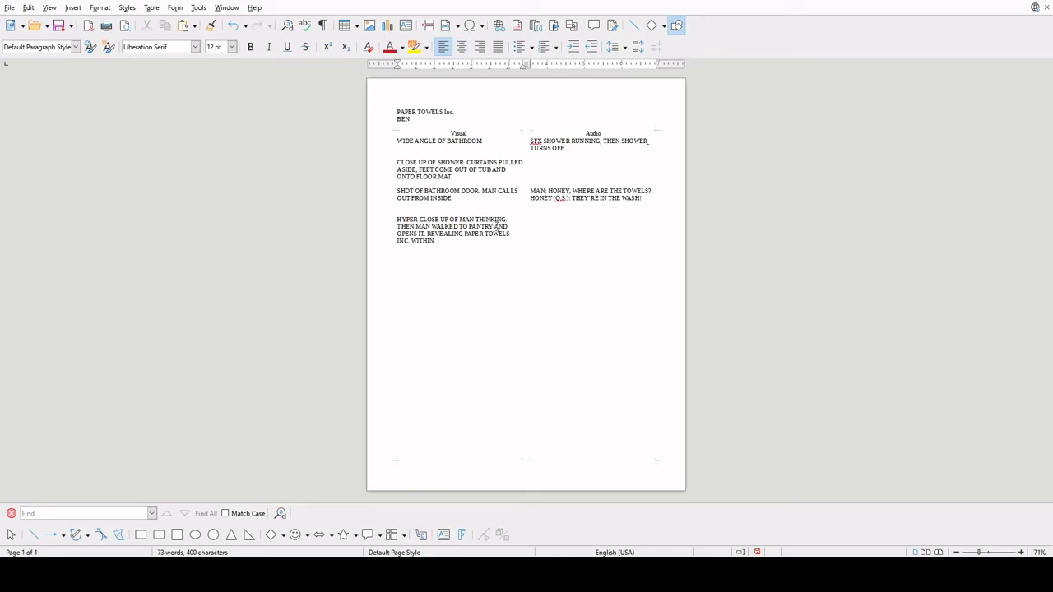
pyautogui.click(543, 223)
pyautogui.click(573, 227)
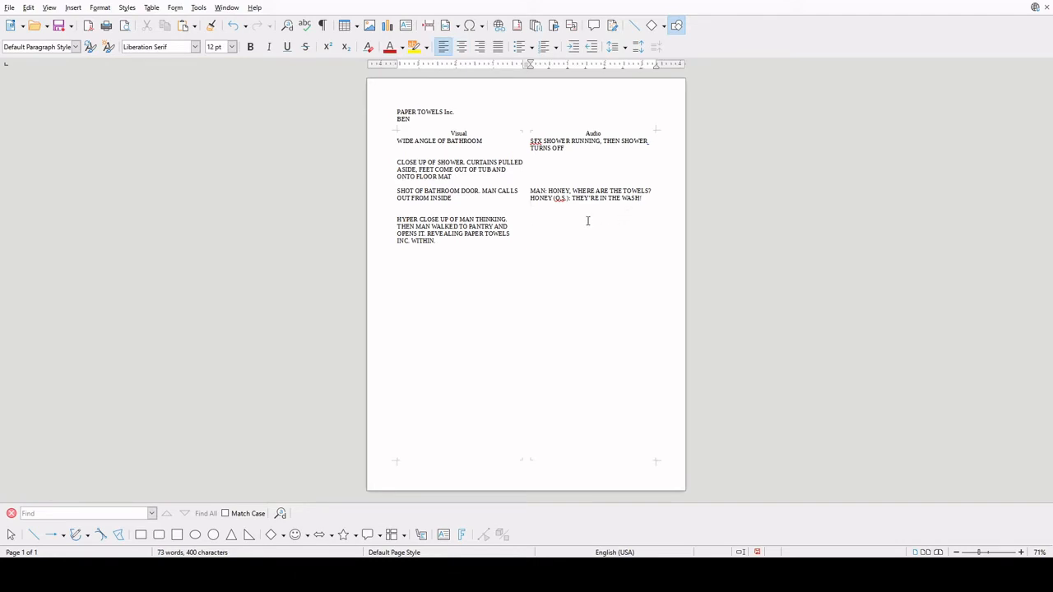
pyautogui.write('HONEY')
pyautogui.press('BackSpace')
pyautogui.press('BackSpace')
pyautogui.press('BackSpace')
pyautogui.press('BackSpace')
pyautogui.press('BackSpace')
pyautogui.write('paper')
pyautogui.press('BackSpace')
pyautogui.press('BackSpace')
pyautogui.press('BackSpace')
pyautogui.press('BackSpace')
pyautogui.press('BackSpace')
pyautogui.write('PAPER TOWELS INC. THEME/GIN')
pyautogui.press('BackSpace')
pyautogui.press('BackSpace')
pyautogui.press('BackSpace')
pyautogui.write('JINGLE PLAYS')
# - Move the theme/jingle cue down five lines, below the level of the pantry description
pyautogui.click(531, 220)
pyautogui.press('Return')
pyautogui.press('Return')
pyautogui.press('Return')
pyautogui.press('Return')
pyautogui.press('Return')
pyautogui.click(412, 257)
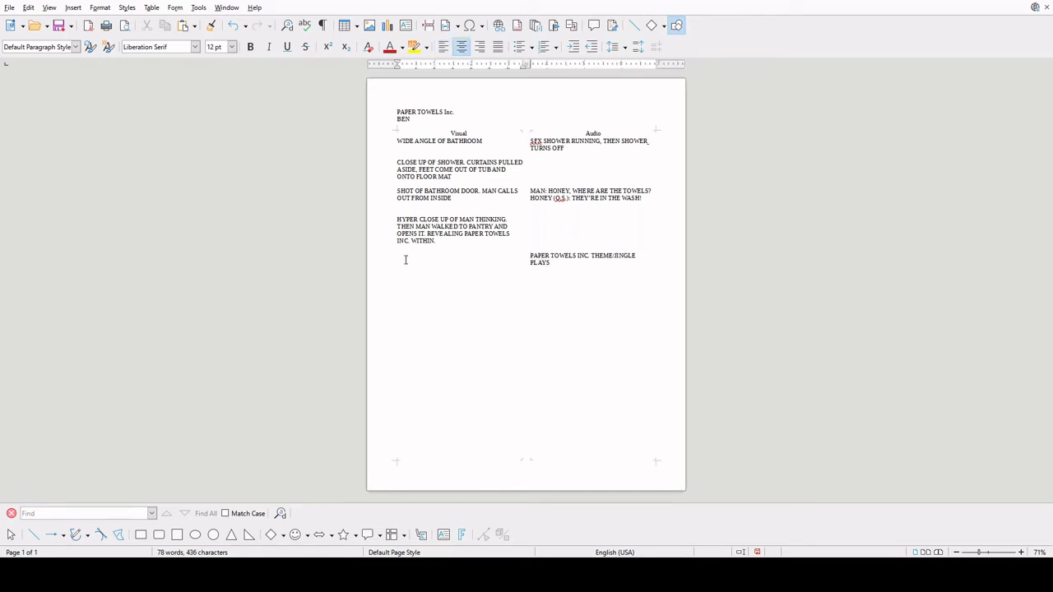
# - Add the left-aligned shot description "MAN GRABS A PT INC AND TEARS A PIECE OFF" below the pantry shot in the Visual column
pyautogui.hotkey('ctrl', 'l')
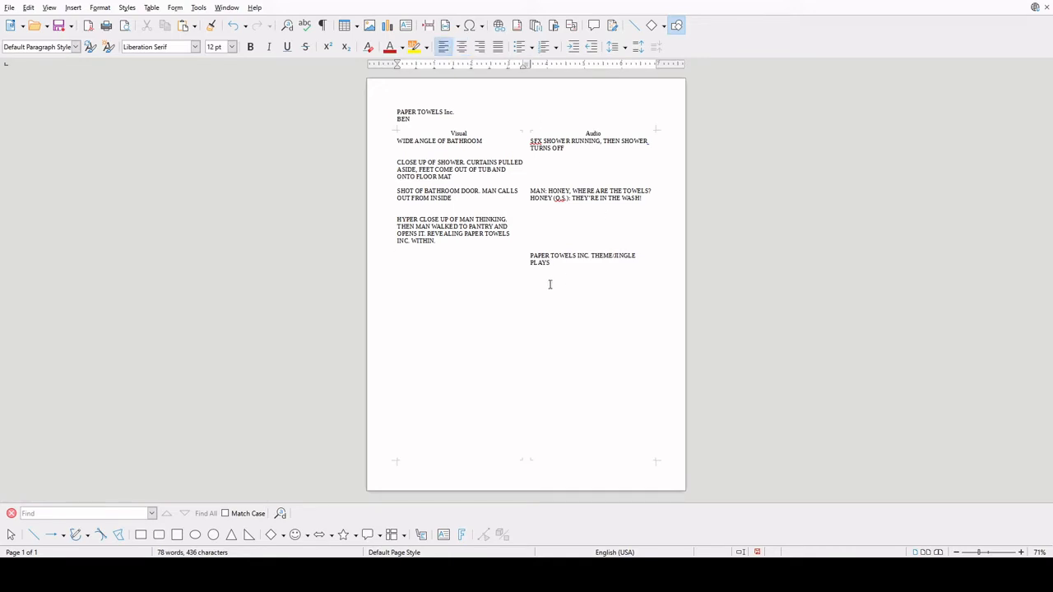
pyautogui.write('MAN GRABS A PT INC AND TEARS A PIECE OFF')
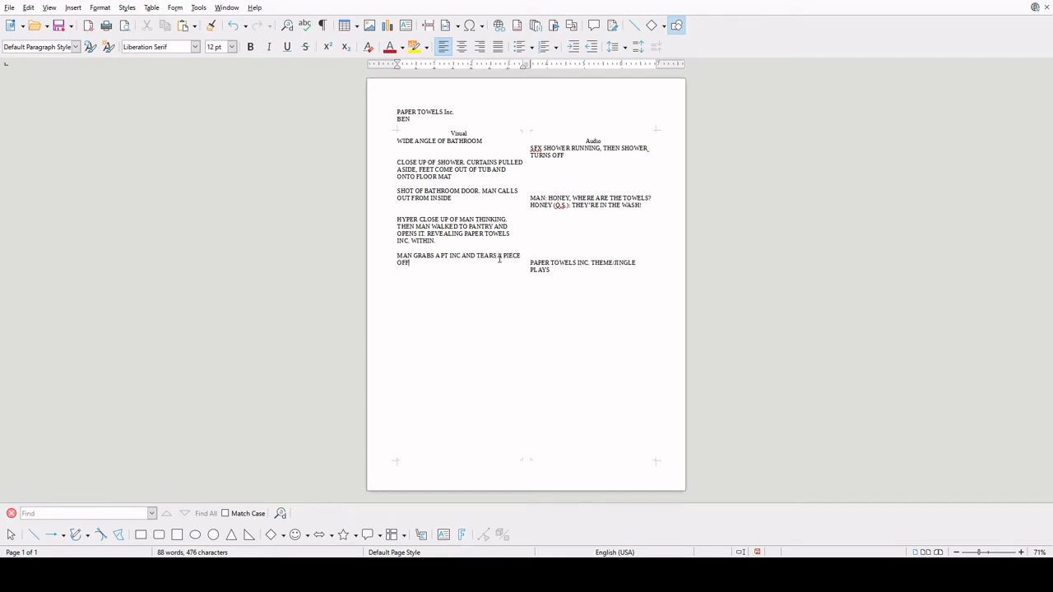
pyautogui.click(627, 287)
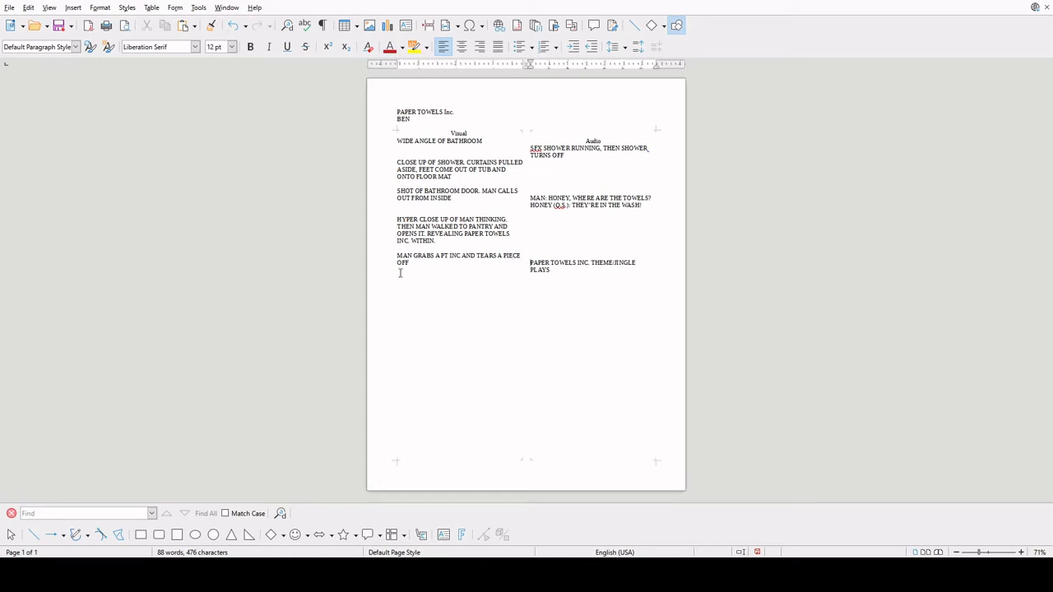
# - Add the shot description "MAN LEAVES THE BATHROOM, FRESHLY DRIED." as a separate entry below the tearing shot in the Visual column
pyautogui.click(423, 262)
pyautogui.press('Return')
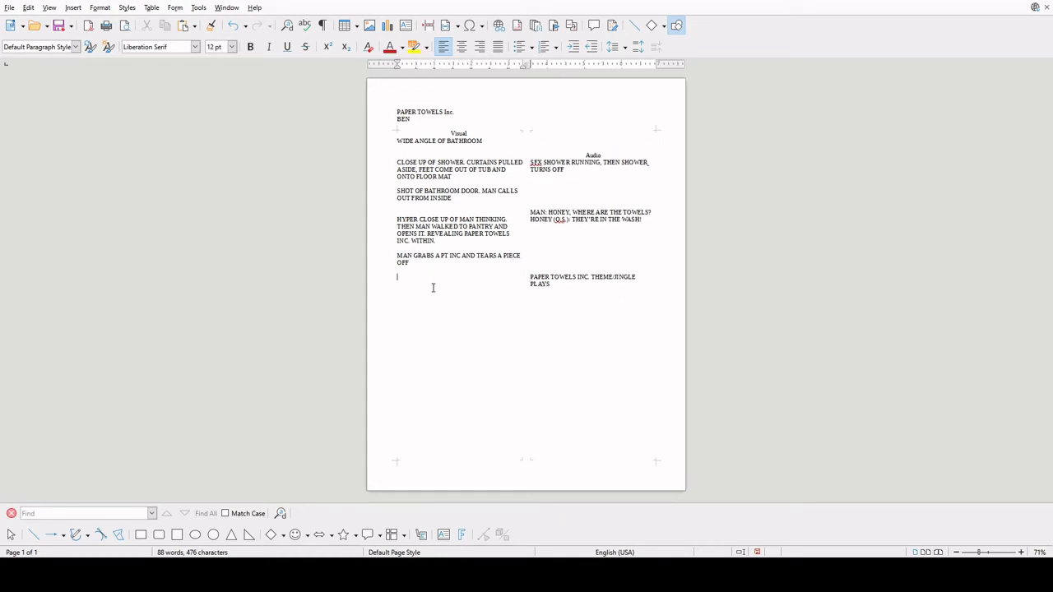
pyautogui.write('MAN LEAVES THE BATHROOM')
pyautogui.press('BackSpace')
pyautogui.write(', FRESHLY IDRIED.')
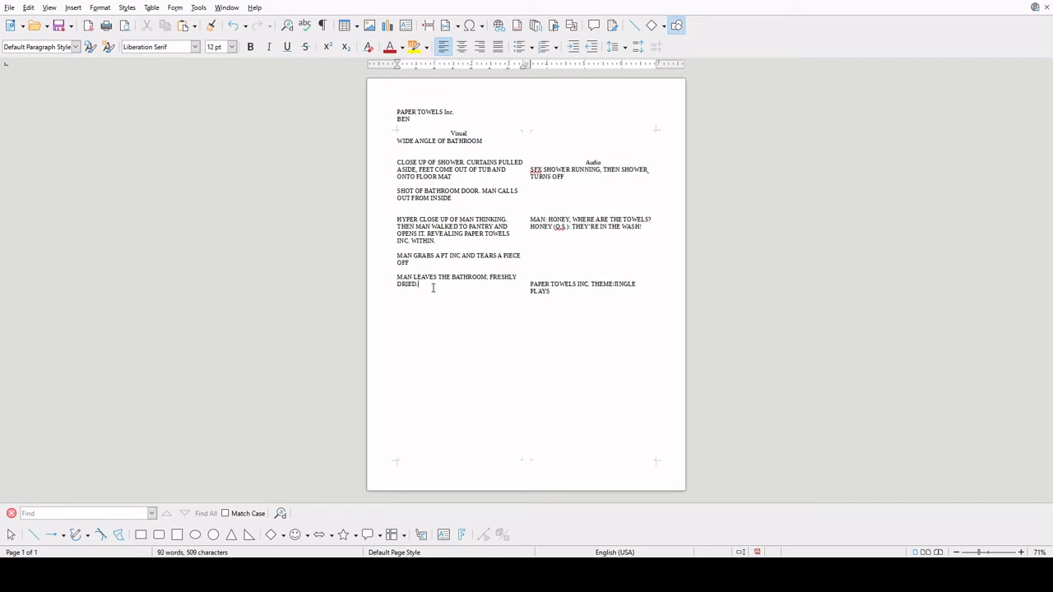
# - Remove the blank lines pushing the "Audio" heading down, restoring it to the start of the second column
pyautogui.click(582, 150)
pyautogui.press('BackSpace')
pyautogui.press('BackSpace')
pyautogui.press('BackSpace')
pyautogui.press('BackSpace')
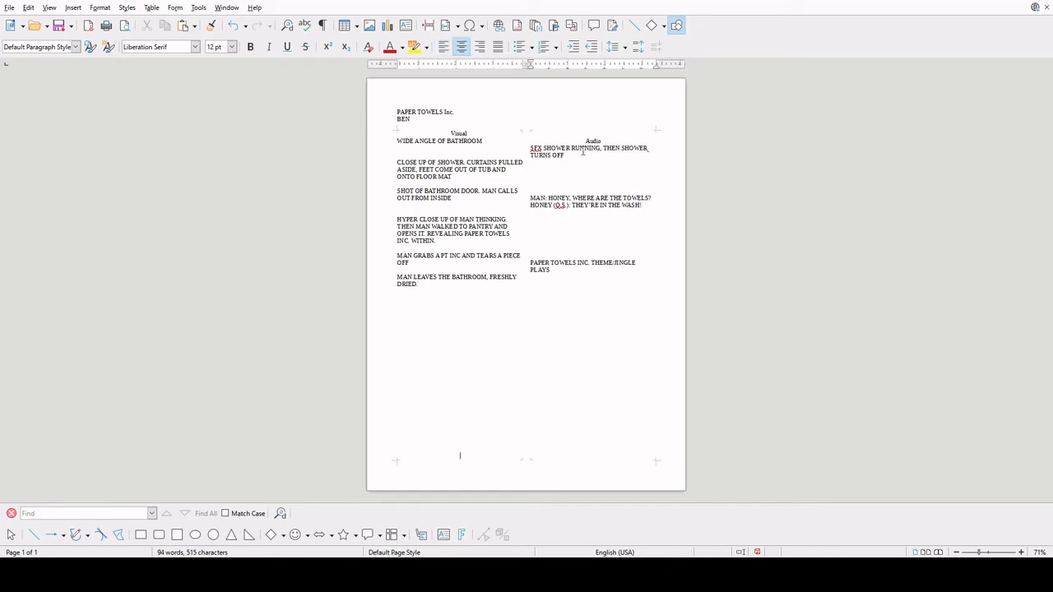
# - Move the theme/jingle cue down three lines and enter "MAN: NEVERMIND" above it, opposite the tearing shot
pyautogui.click(527, 256)
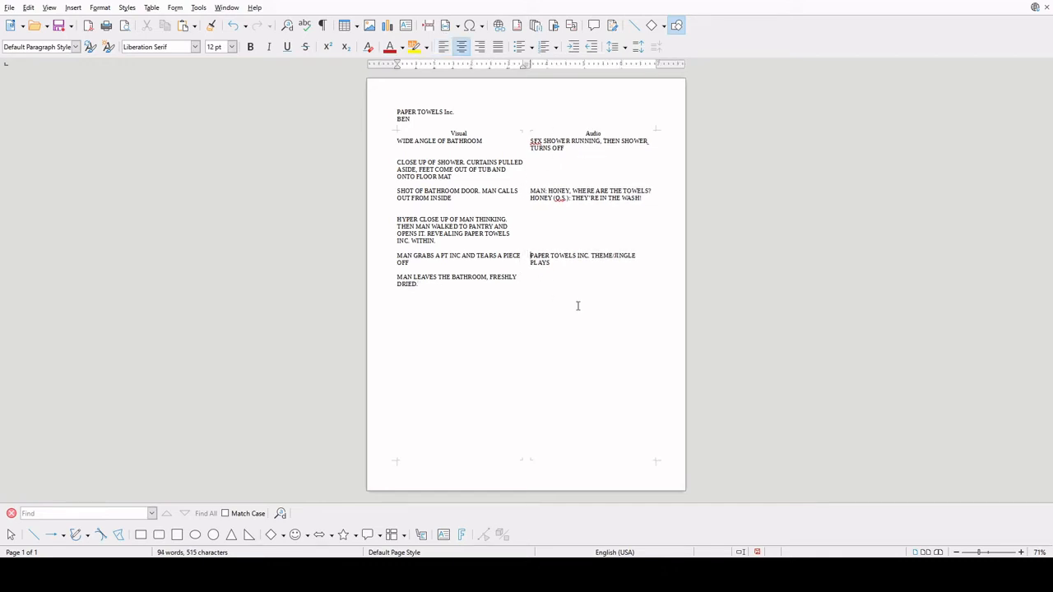
pyautogui.press('Return')
pyautogui.press('Return')
pyautogui.press('Return')
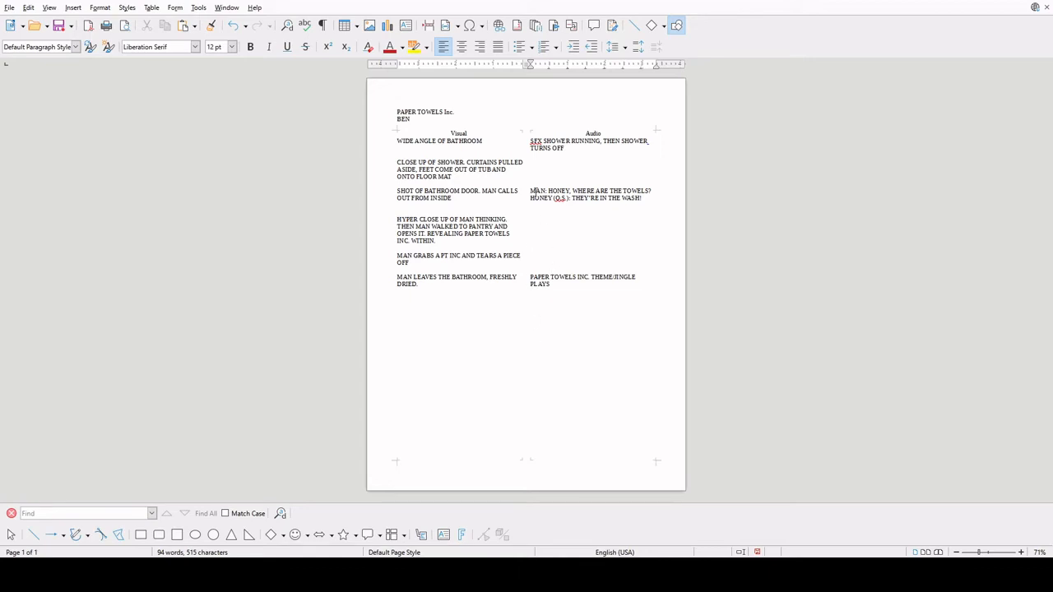
pyautogui.write('MAN: NEVERMIND')
pyautogui.click(483, 306)
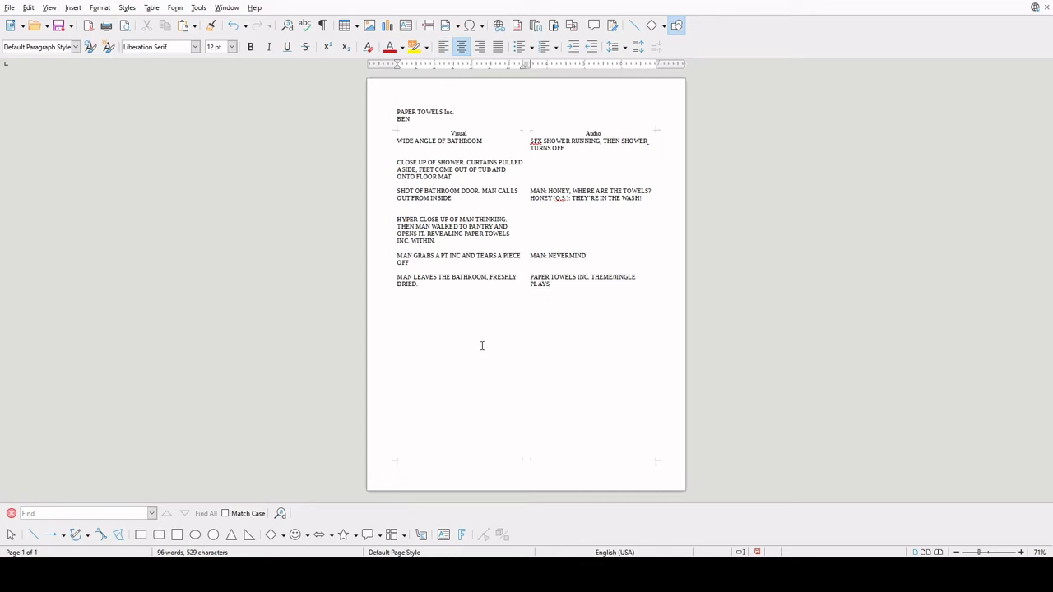
# - Add "MONTAGE OF PAPER TOWEL INC DOING AMAZING THINGS, ABSORBTION TESTS" under Visual and remove the blank lines above the "Audio" heading
pyautogui.click(446, 286)
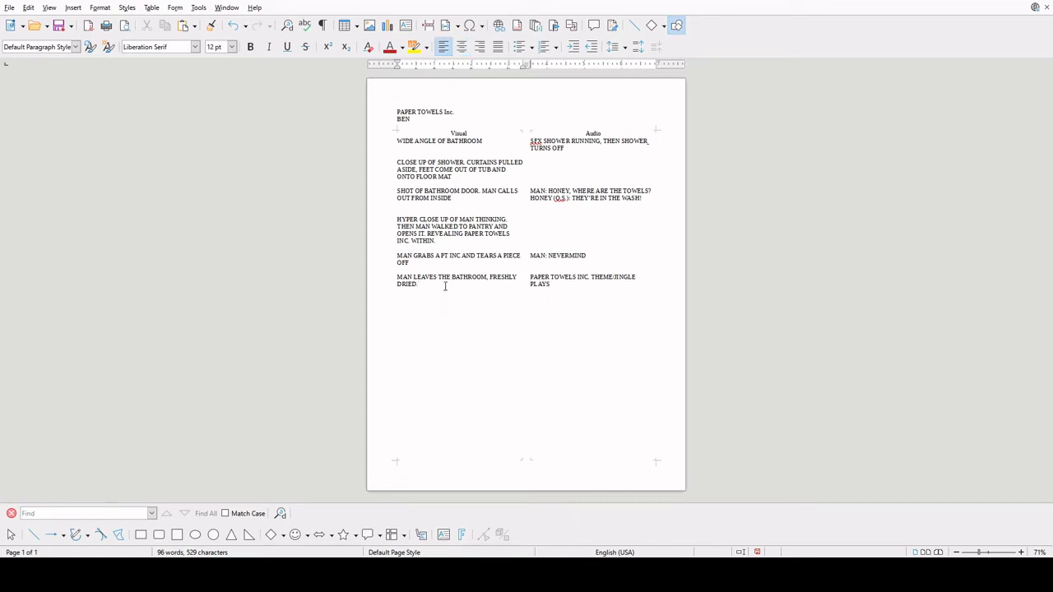
pyautogui.press('Return')
pyautogui.press('Return')
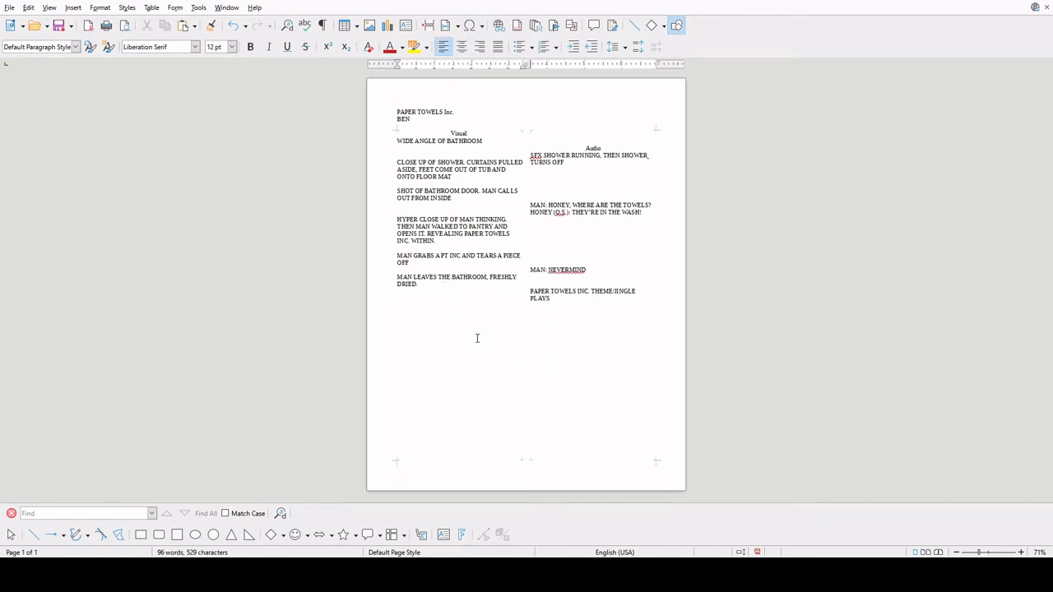
pyautogui.write('MONTAGE OF PAPER TOWEL INC DOING AMAZING TH')
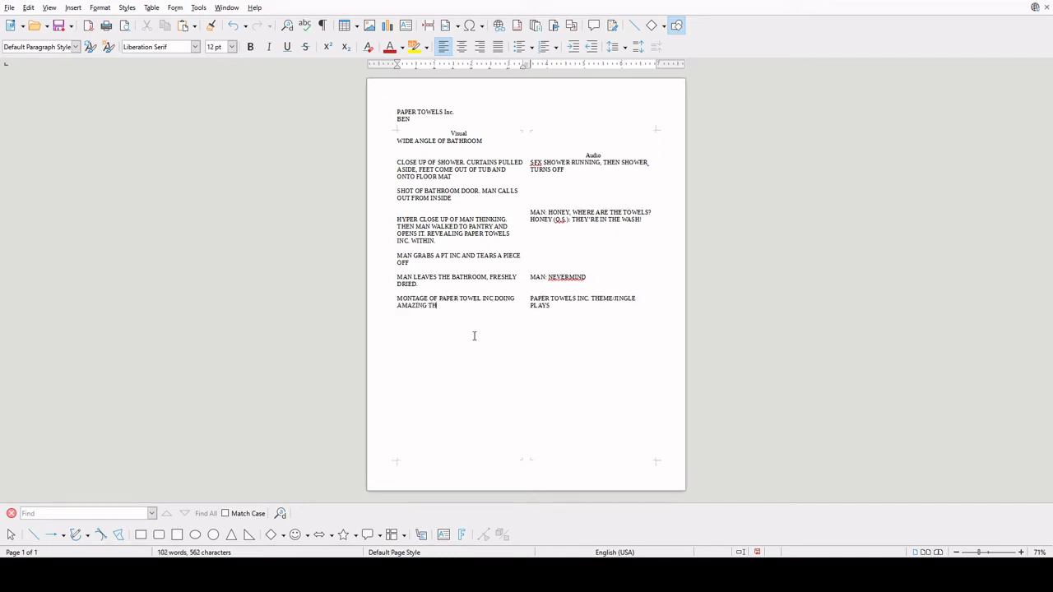
pyautogui.write('INGS, ABSORBTION TESTS')
pyautogui.click(580, 147)
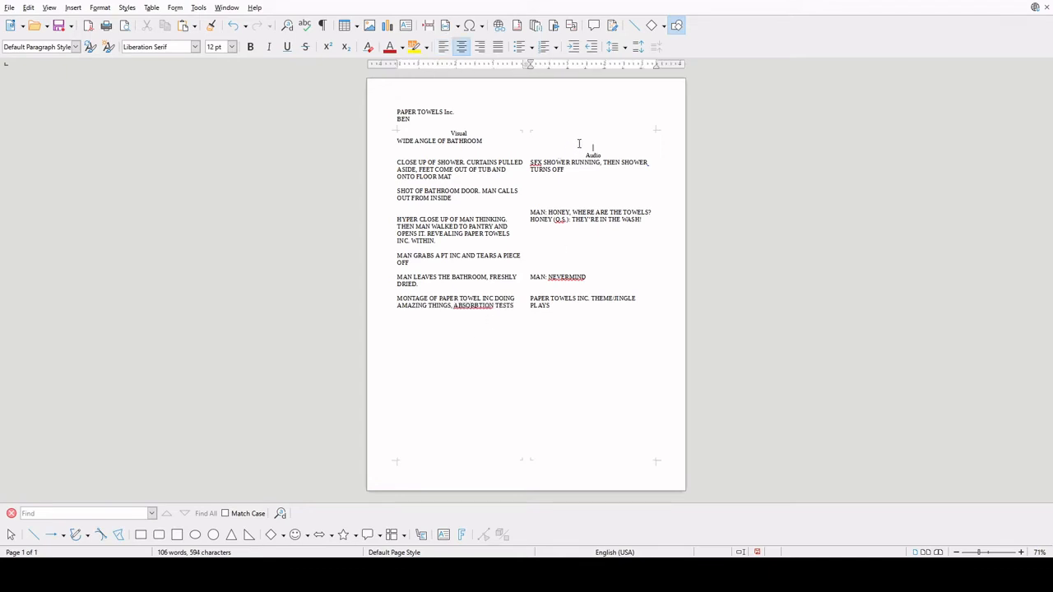
pyautogui.press('Delete')
# - Enter "NARRATOR (V.O.)" in the Audio column opposite the montage and correct the montage's misspelled word to "ABSORPTION"
pyautogui.click(542, 304)
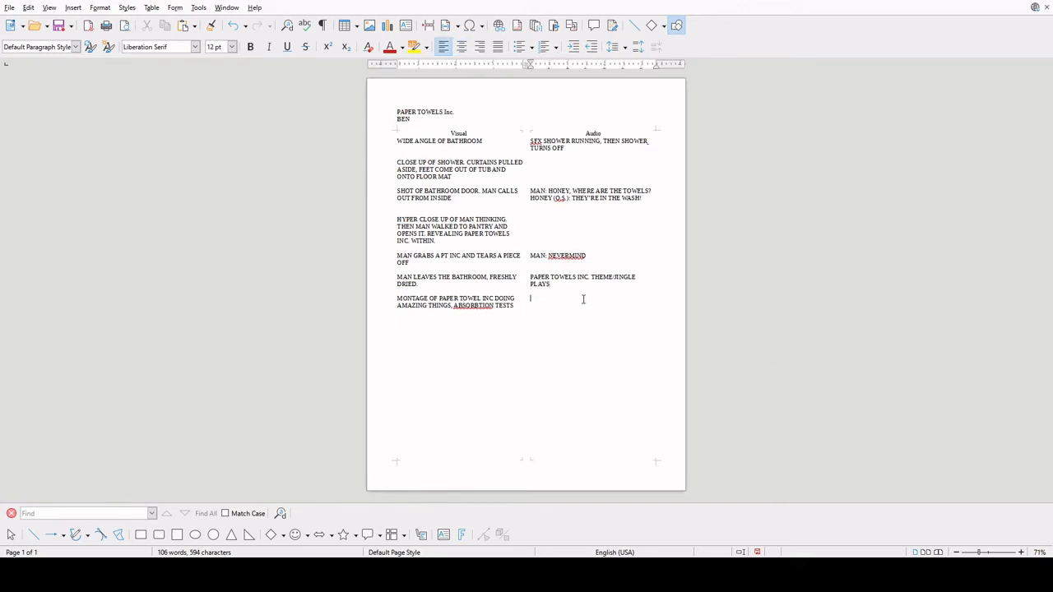
pyautogui.write('NARRATOR (V.O.')
pyautogui.click(578, 299)
pyautogui.press('BackSpace')
pyautogui.write('O')
pyautogui.doubleClick(465, 305)
pyautogui.click(485, 317)
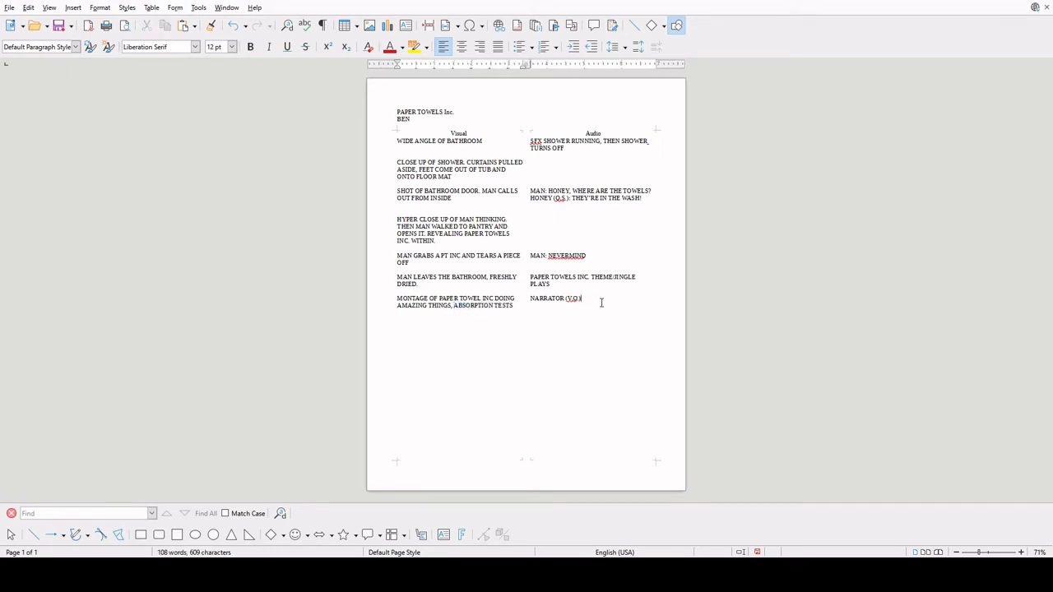
# - End the narrator cue with a colon so it reads "NARRATOR (V.O.):"
pyautogui.click(562, 321)
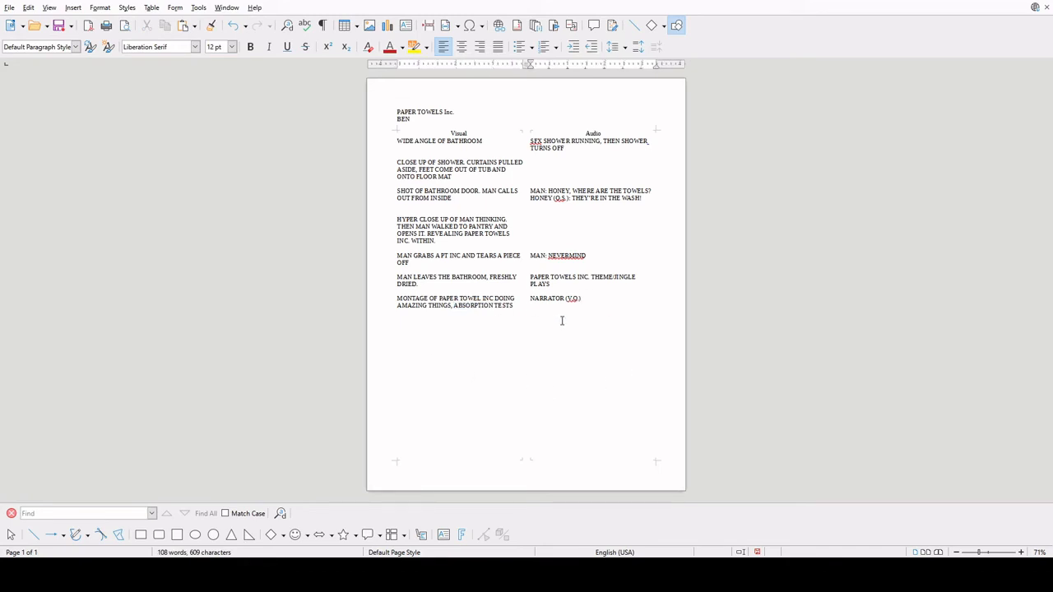
pyautogui.write(':')
pyautogui.press('BackSpace')
pyautogui.press('BackSpace')
pyautogui.press('BackSpace')
pyautogui.write('):')
pyautogui.press('BackSpace')
pyautogui.write('ENGINEER: WE HAD TO (SCI-FI JARGON)')
pyautogui.write(', UNTIL THE (SCI-FI JARGON)')
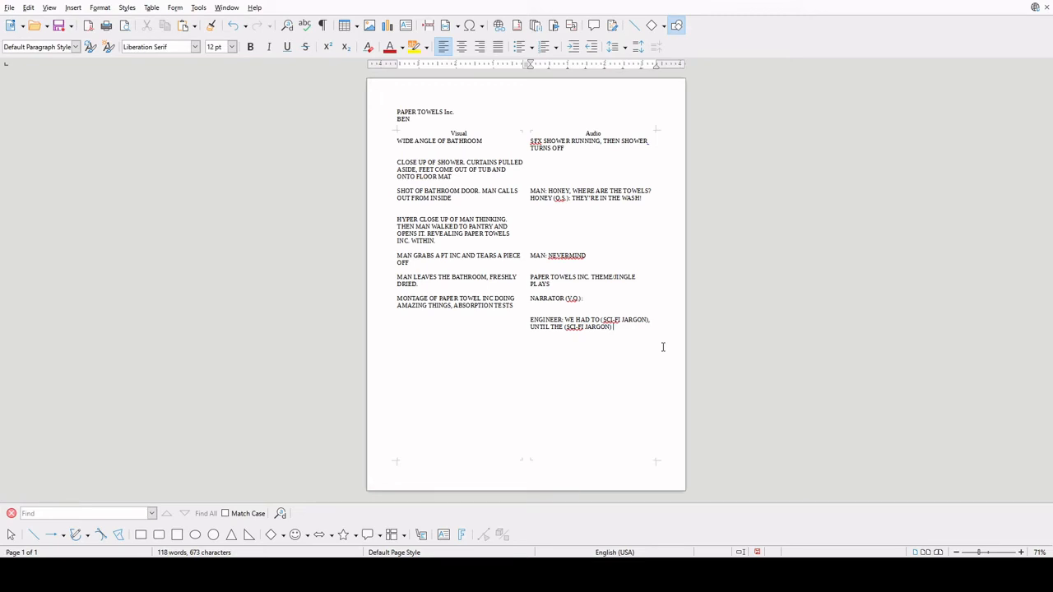
pyautogui.write(' CAME TO AN EQUILIBRIUM.')
pyautogui.moveTo(565, 320); pyautogui.dragTo(581, 335)
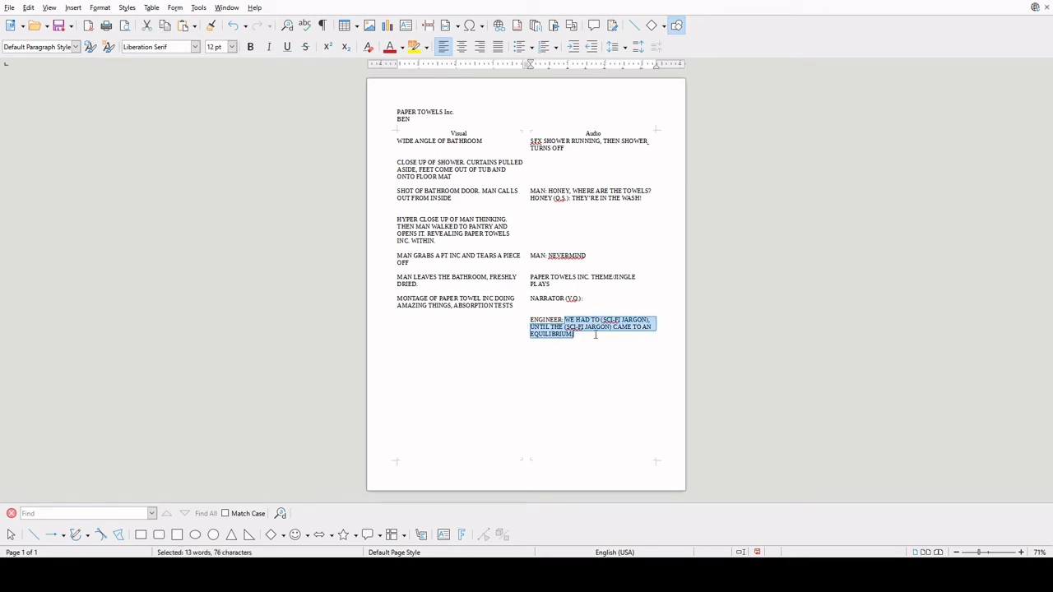
pyautogui.click(691, 363)
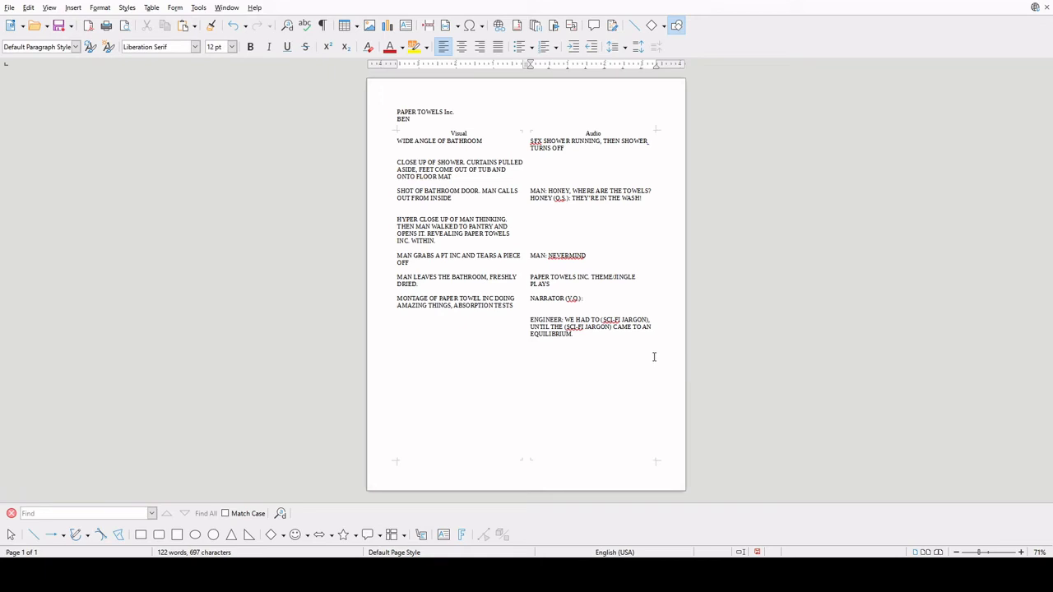
pyautogui.moveTo(582, 333); pyautogui.dragTo(530, 320)
pyautogui.press('BackSpace')
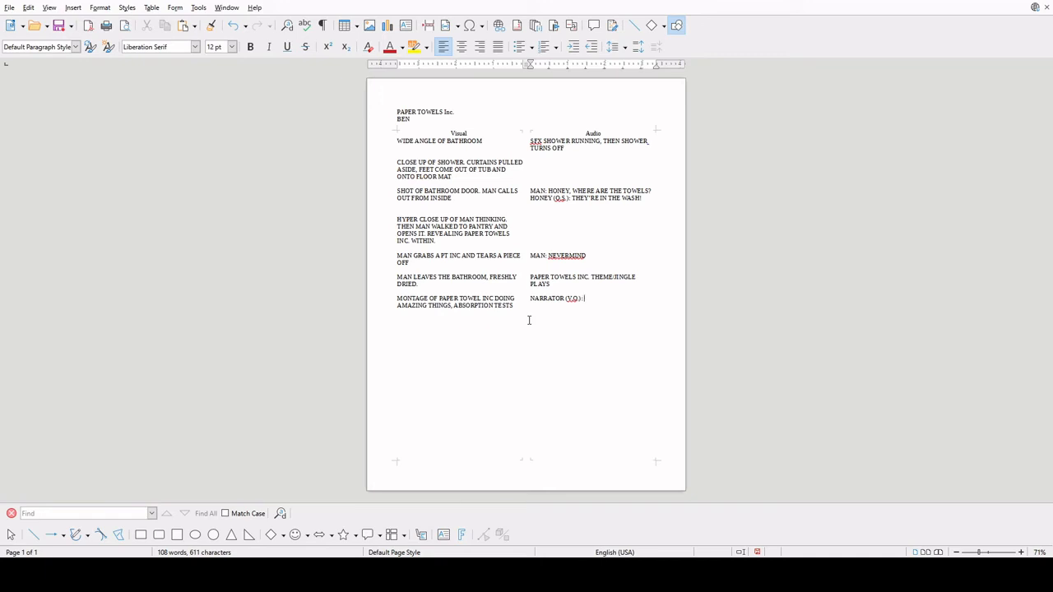
# - Give the narrator the line "OUR BRAND OF TOWELS DO (PAPER TOWEL JARGON). PT INC. NEVER WET AGAIN."
pyautogui.write('OUR BRAND OF TOWELS DO (PAPER TOWEL')
pyautogui.write('JARGON')
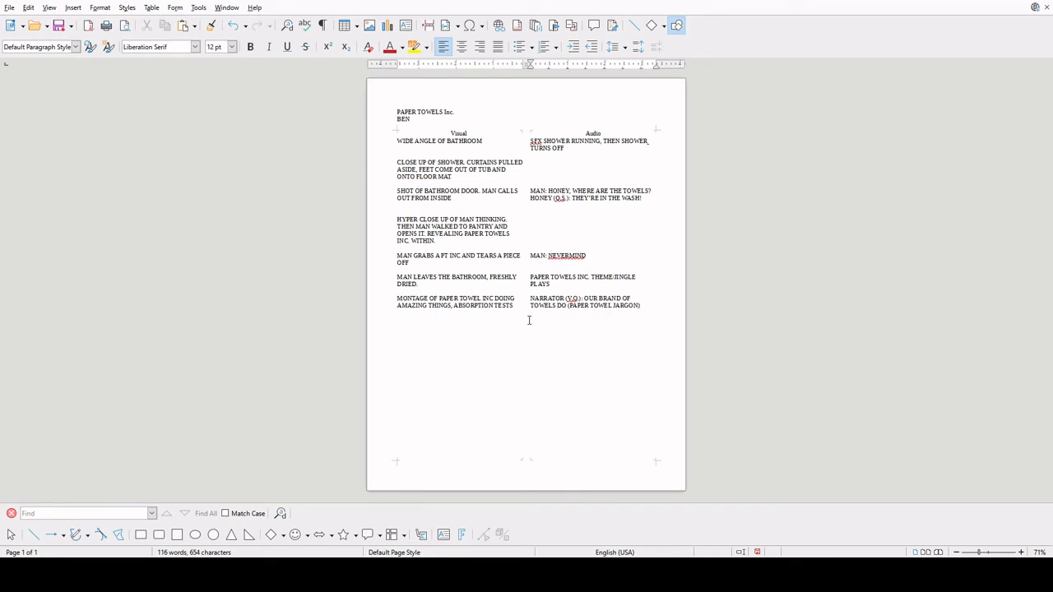
pyautogui.write('. PT INC. NEVER WET AGAIN.')
pyautogui.moveTo(396, 141); pyautogui.dragTo(644, 476)
pyautogui.moveTo(615, 404); pyautogui.dragTo(391, 139)
pyautogui.click(605, 333)
pyautogui.moveTo(644, 376); pyautogui.dragTo(384, 128)
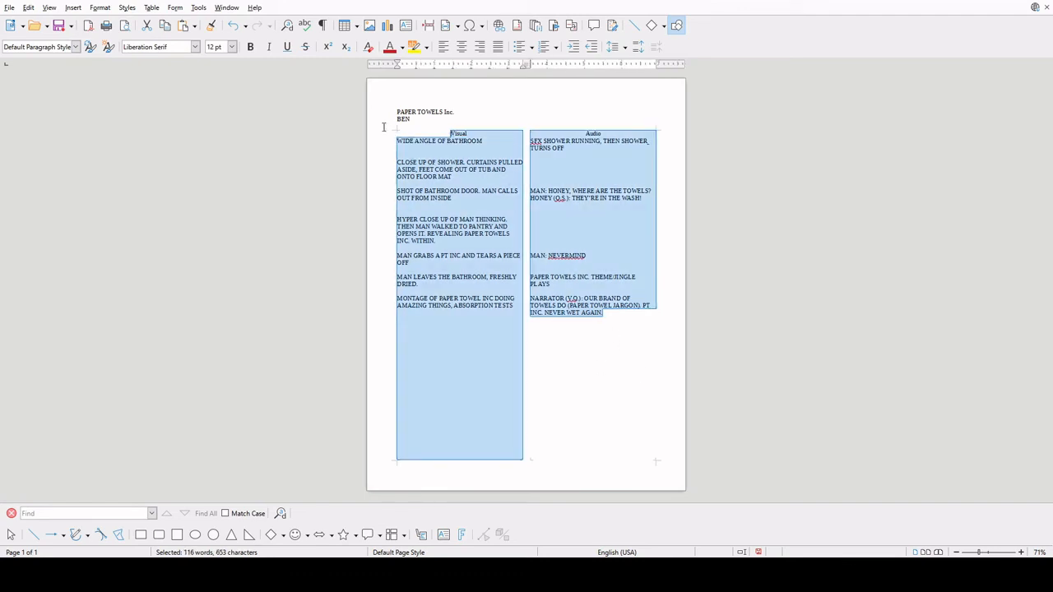
pyautogui.click(510, 162)
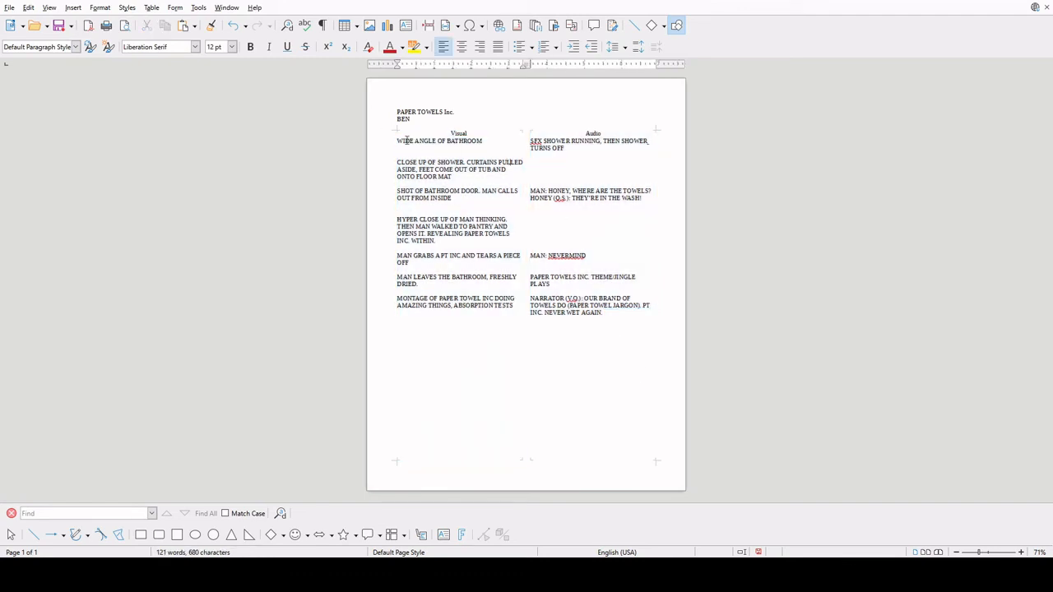
# - Add a "RUNTIME" line below the name in the page header and remove the extra blank line above the "Audio" heading
pyautogui.click(444, 124)
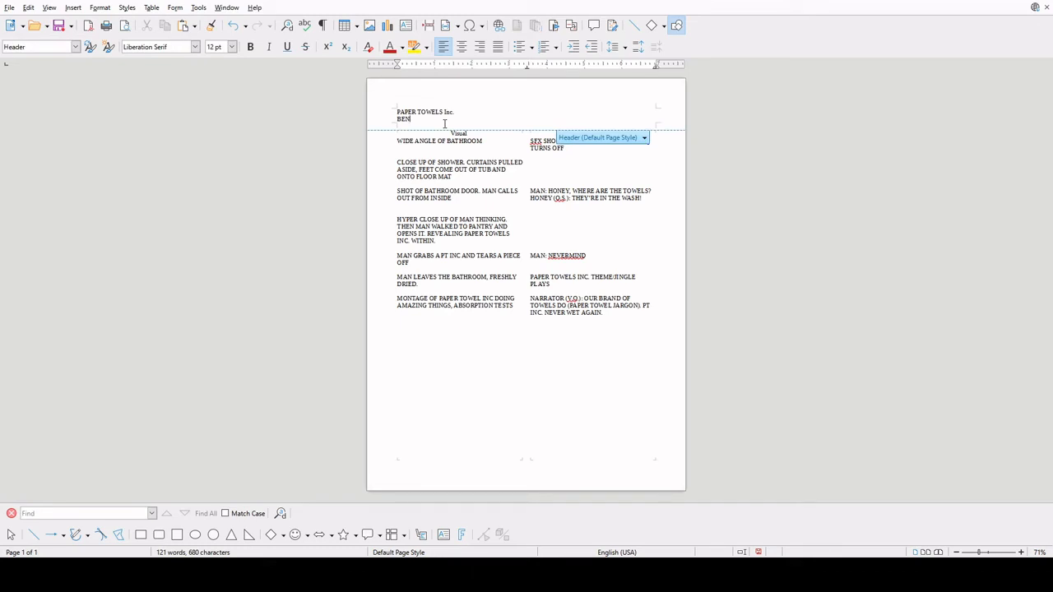
pyautogui.press('Return')
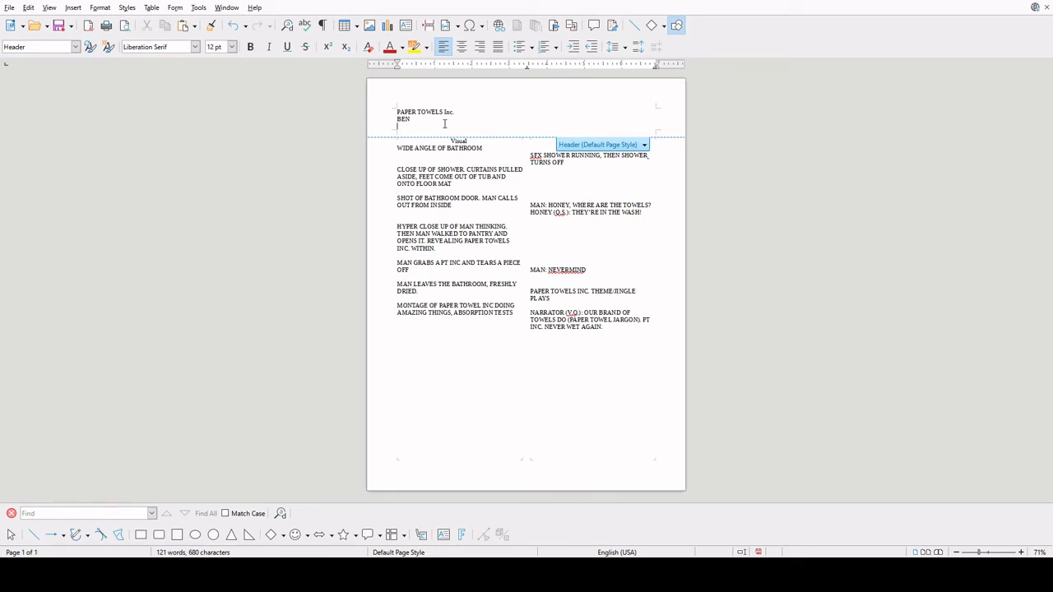
pyautogui.write('RUNTIME')
pyautogui.click(500, 346)
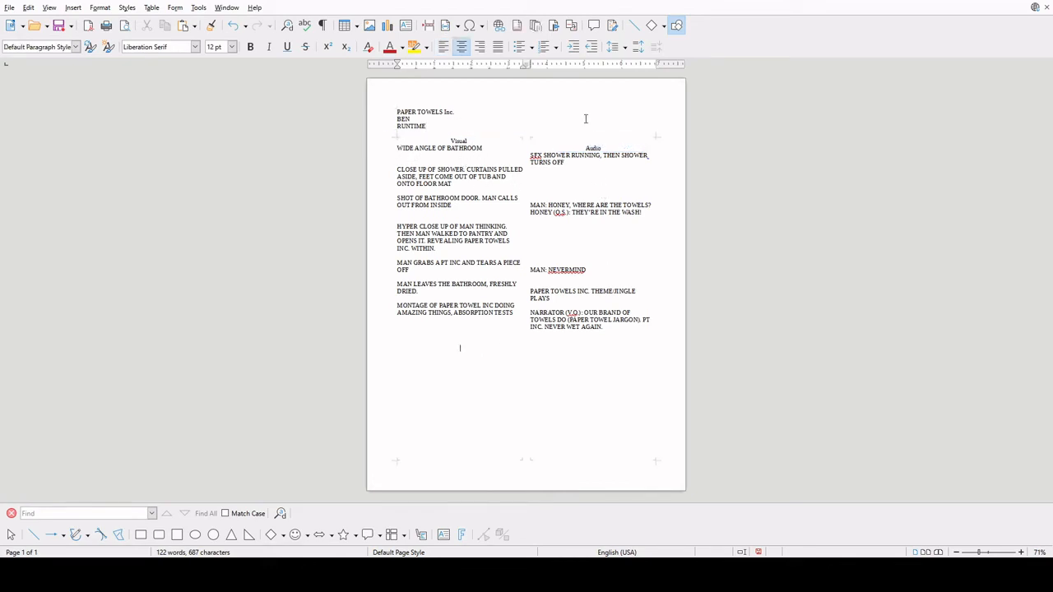
pyautogui.press('BackSpace')
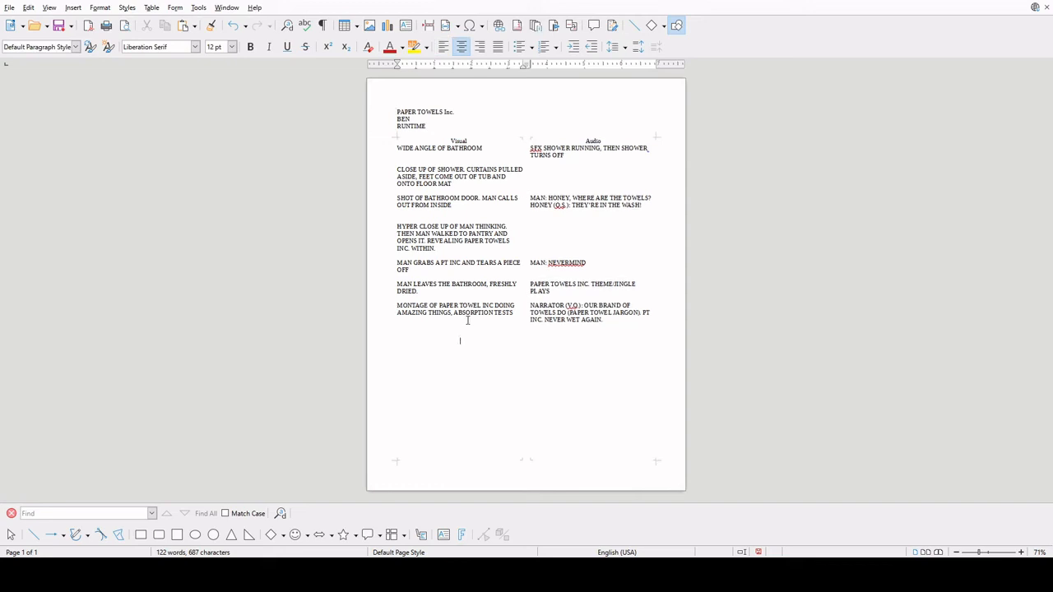
# - Complete the runtime line in the page header with "30 S"
pyautogui.moveTo(531, 156); pyautogui.dragTo(603, 326)
pyautogui.click(400, 155)
pyautogui.click(437, 127)
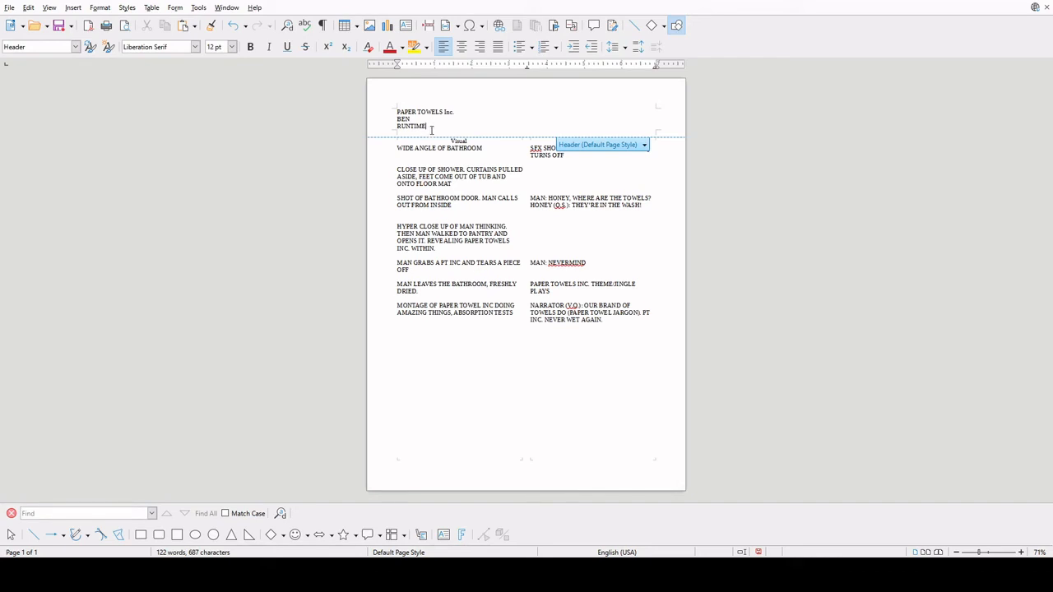
pyautogui.write('30 S')
pyautogui.moveTo(517, 315); pyautogui.dragTo(399, 148)
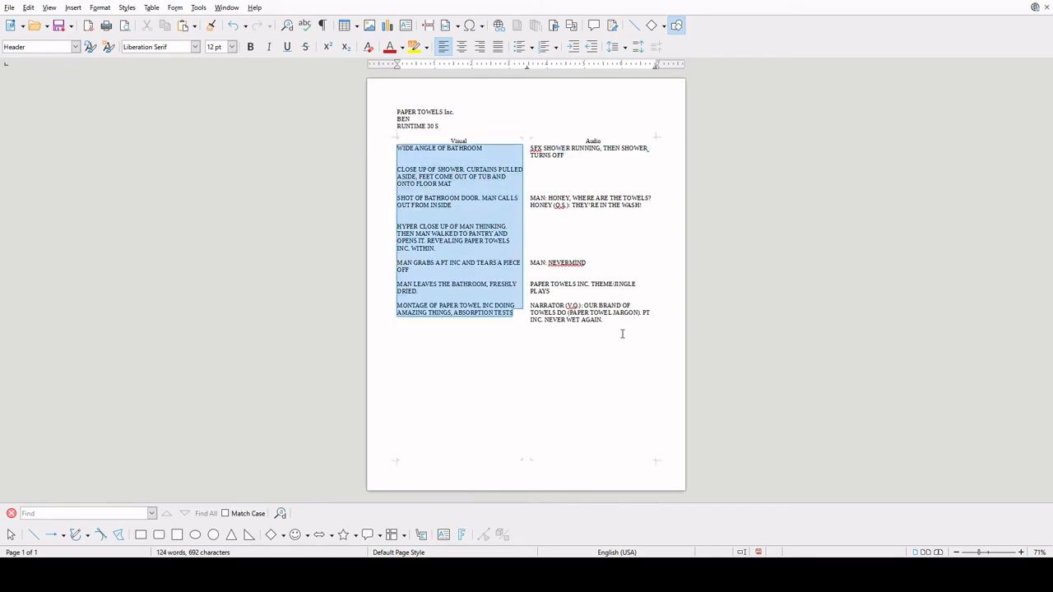
pyautogui.click(617, 362)
pyautogui.moveTo(604, 320); pyautogui.dragTo(413, 160)
pyautogui.click(649, 338)
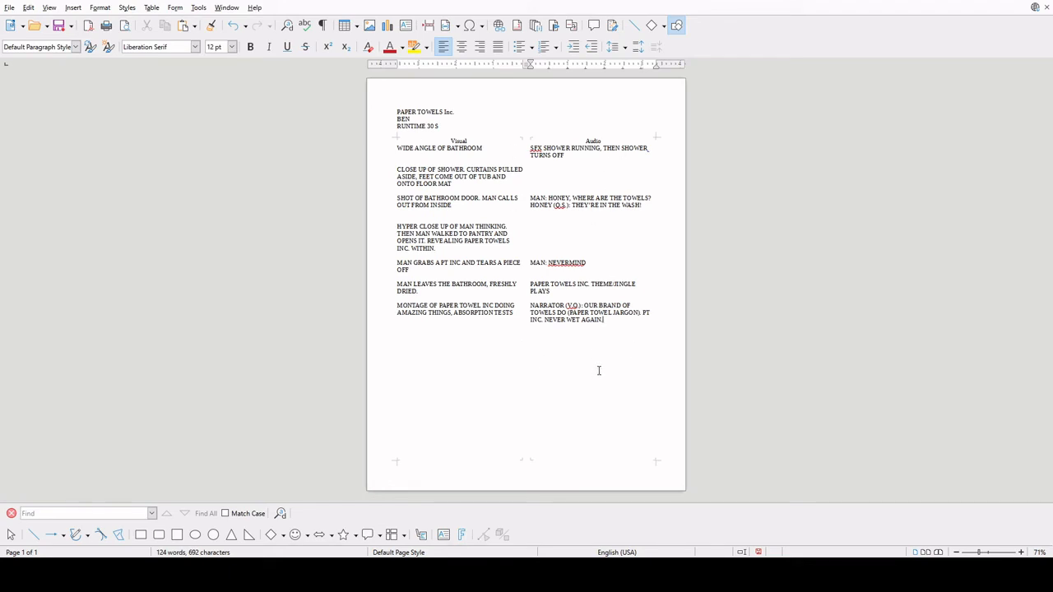
# - Correct the man's misspelled reply in the Audio column to "NEVER MIND"
pyautogui.doubleClick(561, 263)
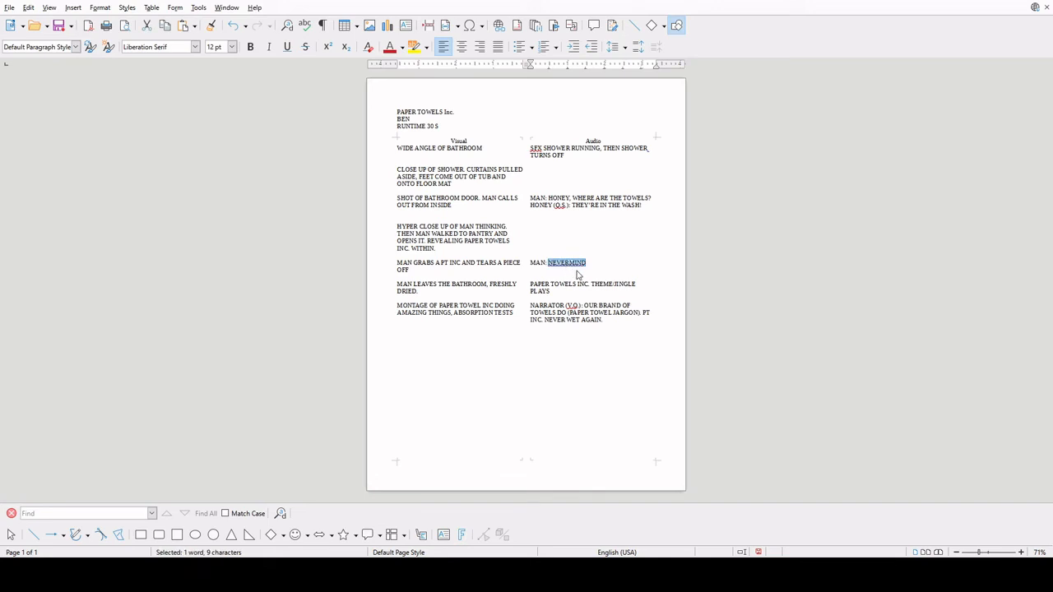
pyautogui.write('NEVER MIND')
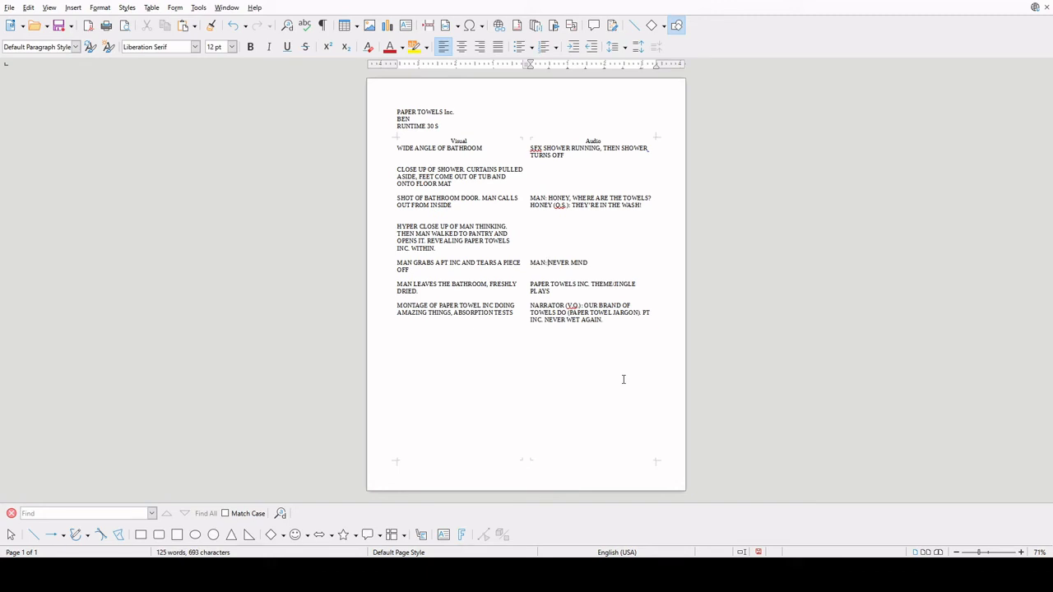
pyautogui.moveTo(403, 146); pyautogui.dragTo(658, 327)
pyautogui.click(413, 184)
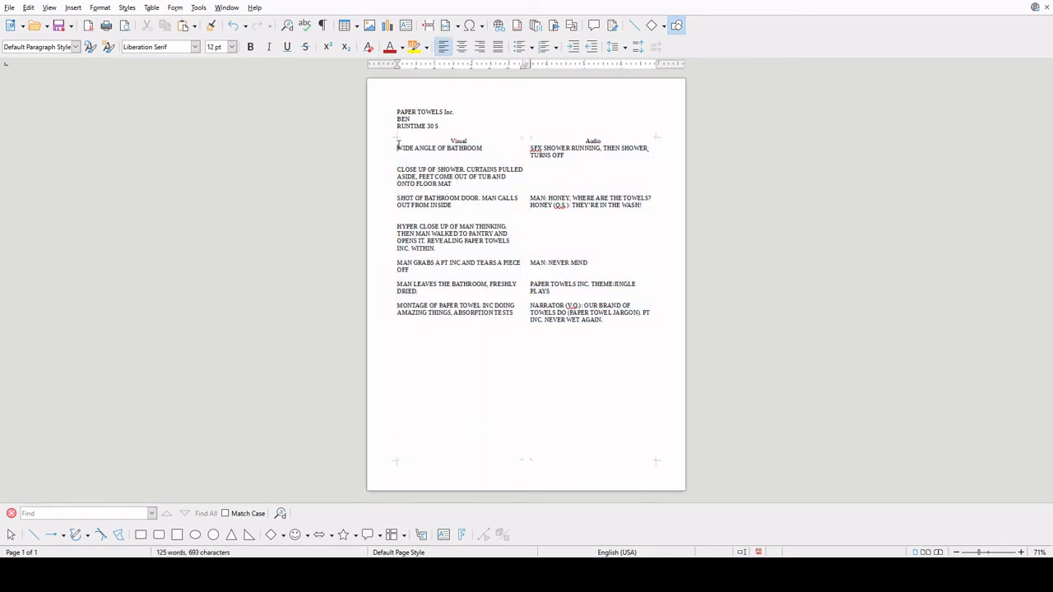
pyautogui.moveTo(399, 147); pyautogui.dragTo(666, 412)
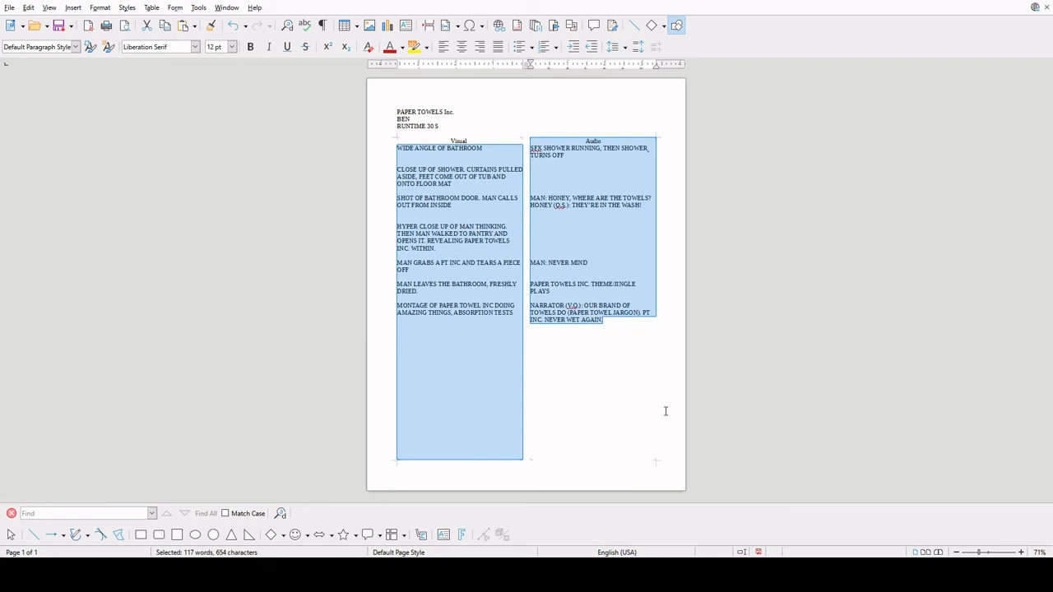
pyautogui.click(568, 239)
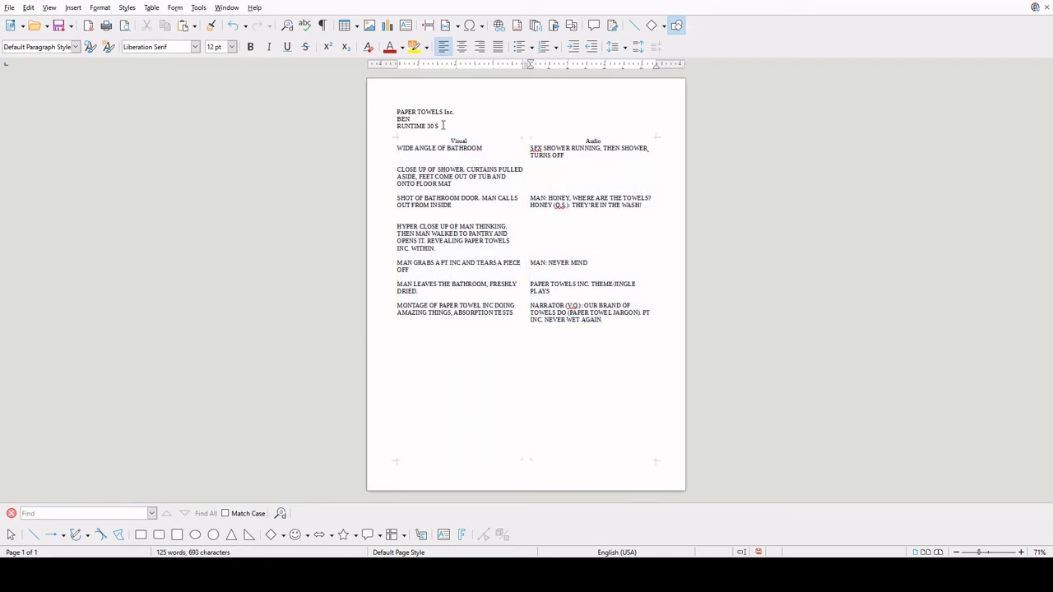
# - Review the finished script, examining the runtime in the page header and the full text of the Visual and Audio columns
pyautogui.moveTo(426, 126); pyautogui.dragTo(441, 126)
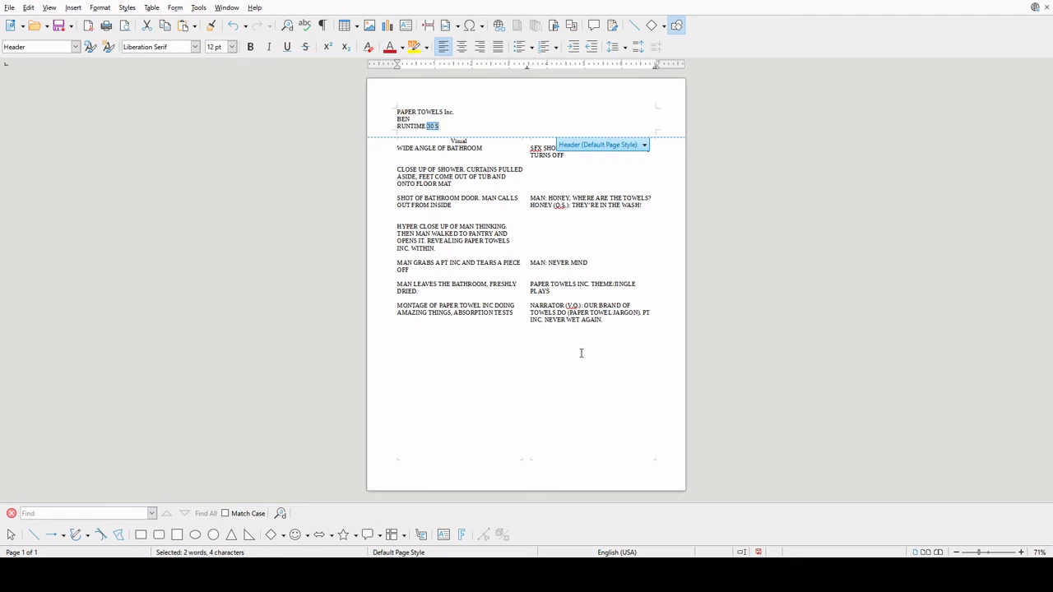
pyautogui.click(624, 344)
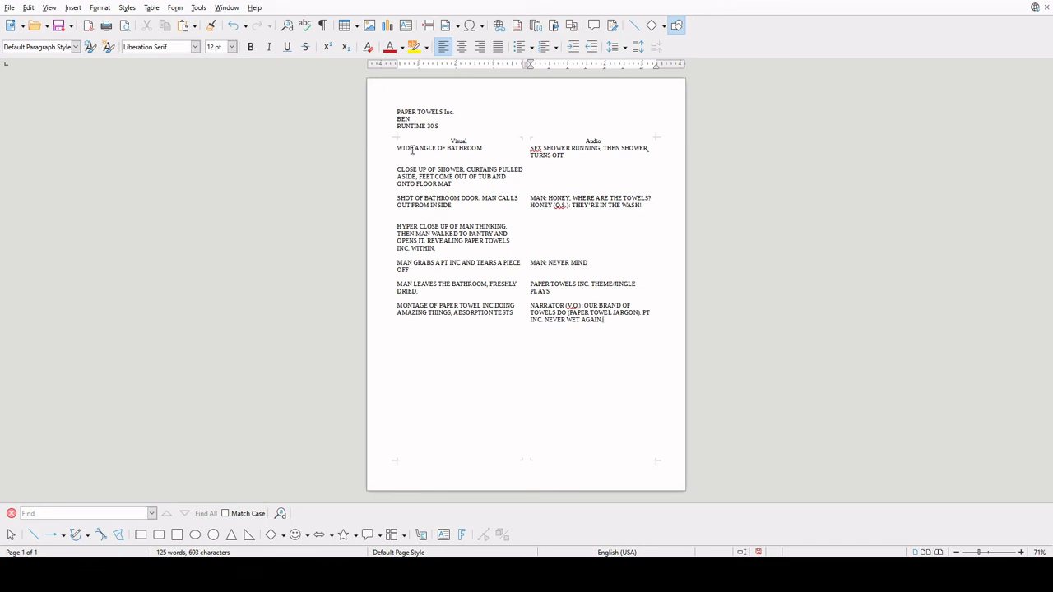
pyautogui.moveTo(397, 148); pyautogui.dragTo(609, 367)
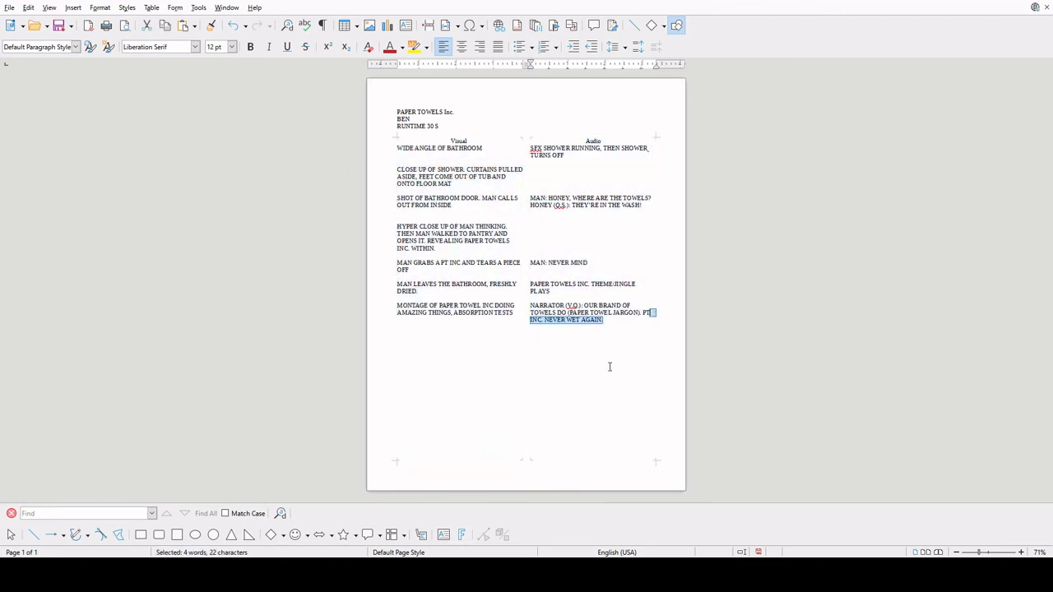
pyautogui.click(635, 376)
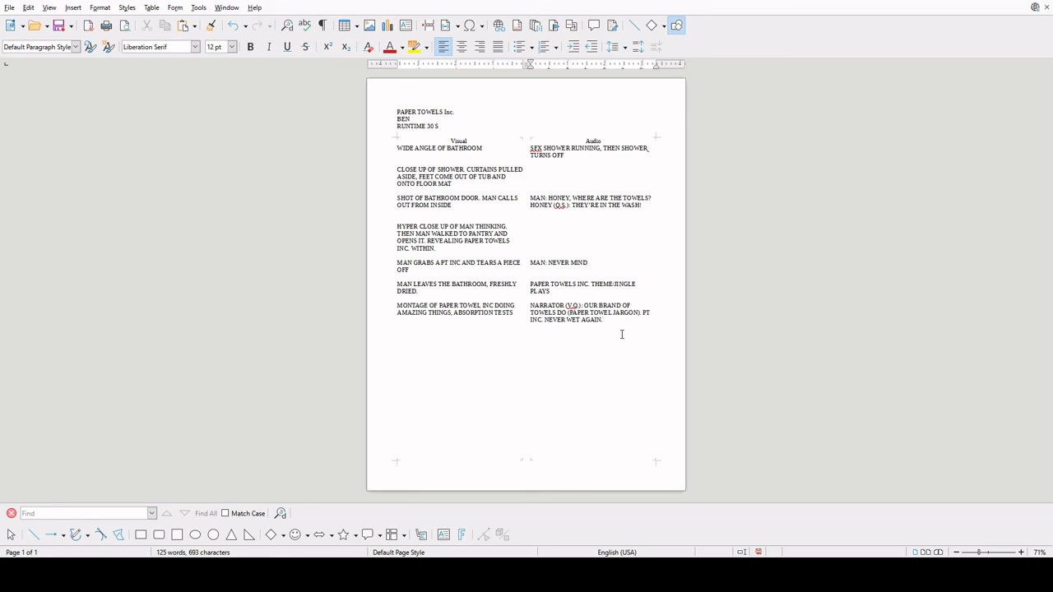
pyautogui.moveTo(396, 144); pyautogui.dragTo(626, 346)
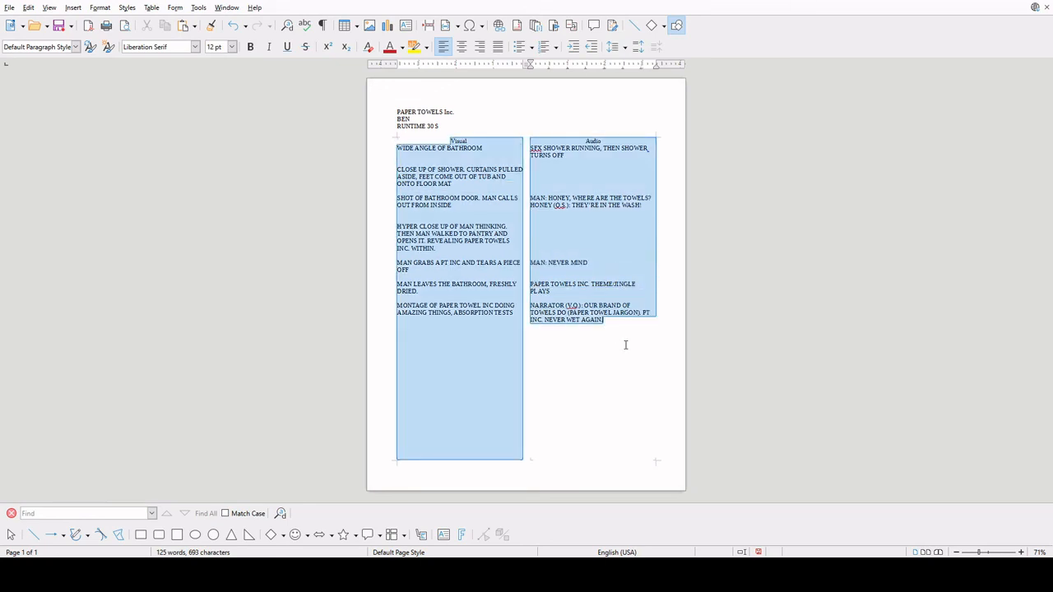
pyautogui.click(617, 421)
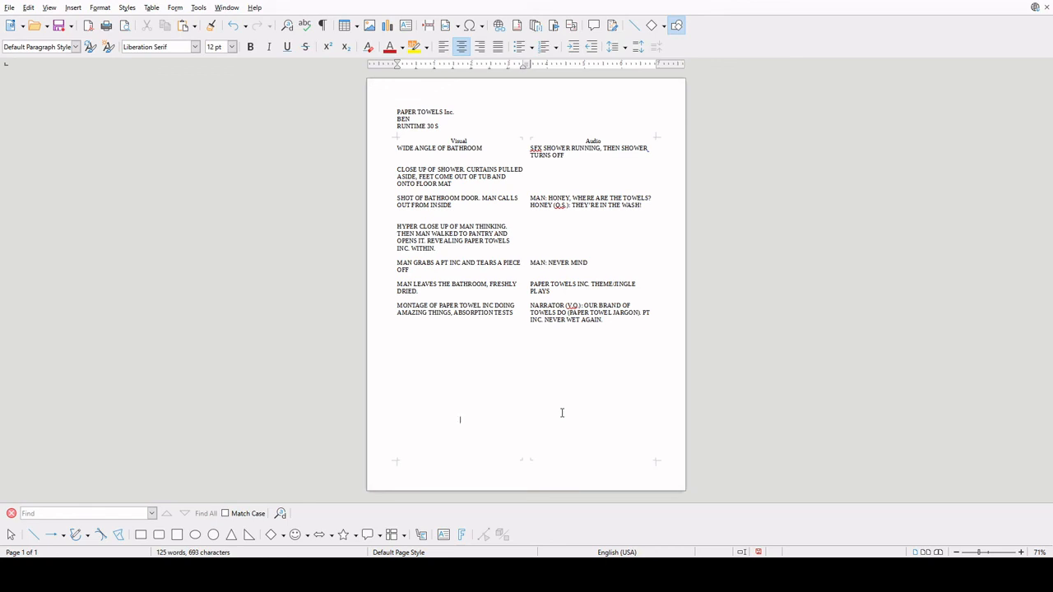
pyautogui.moveTo(397, 146); pyautogui.dragTo(428, 184)
pyautogui.click(616, 409)
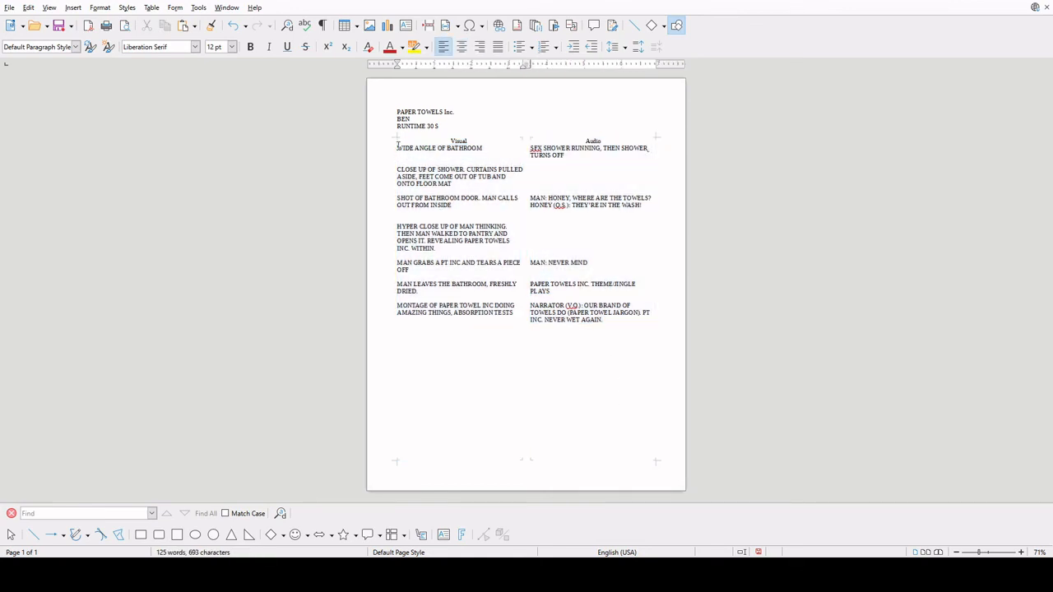
pyautogui.moveTo(398, 149); pyautogui.dragTo(607, 365)
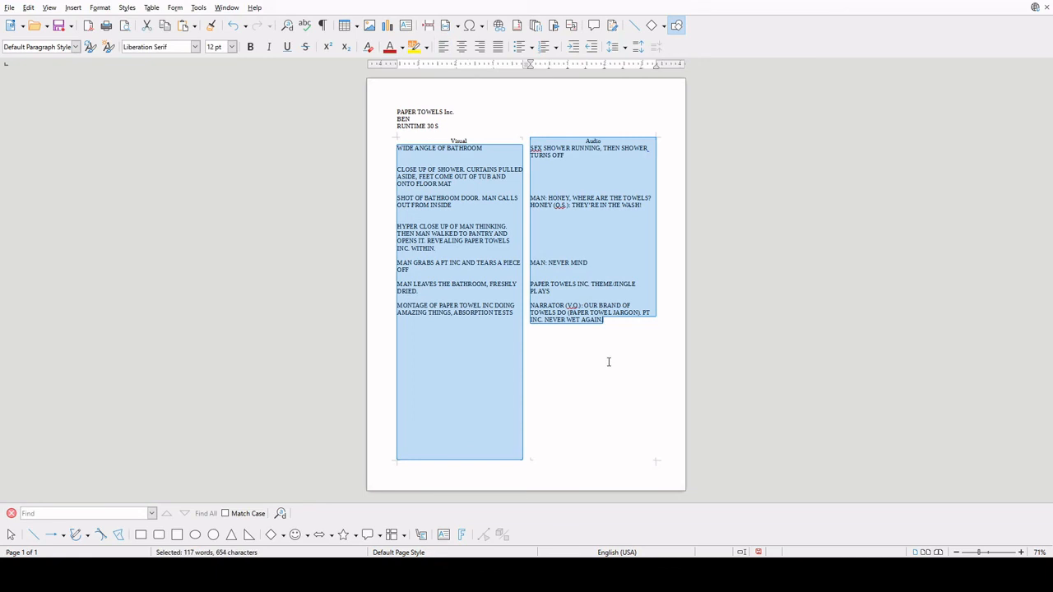
pyautogui.click(609, 362)
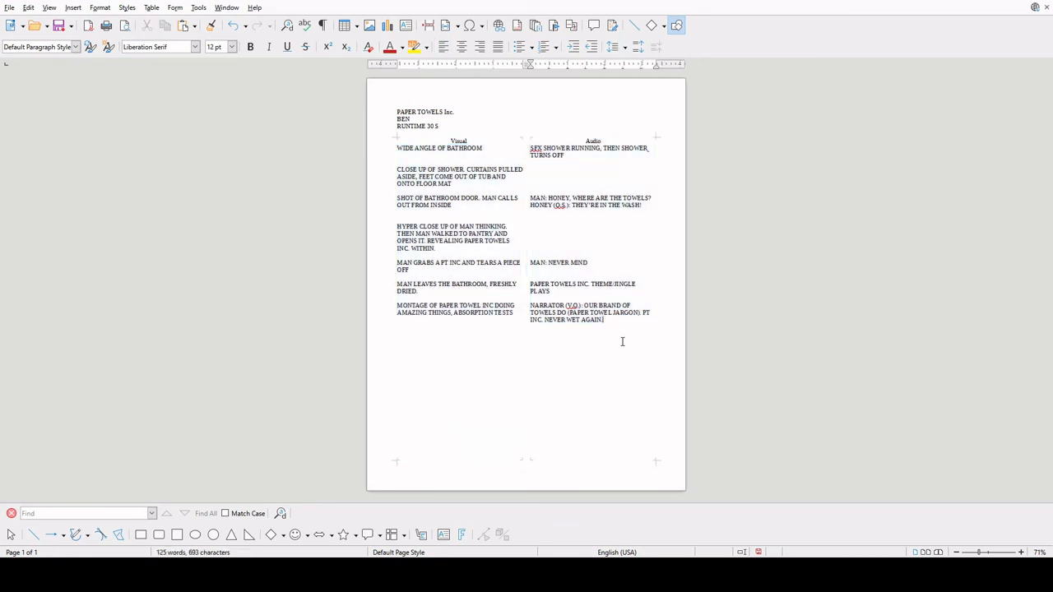